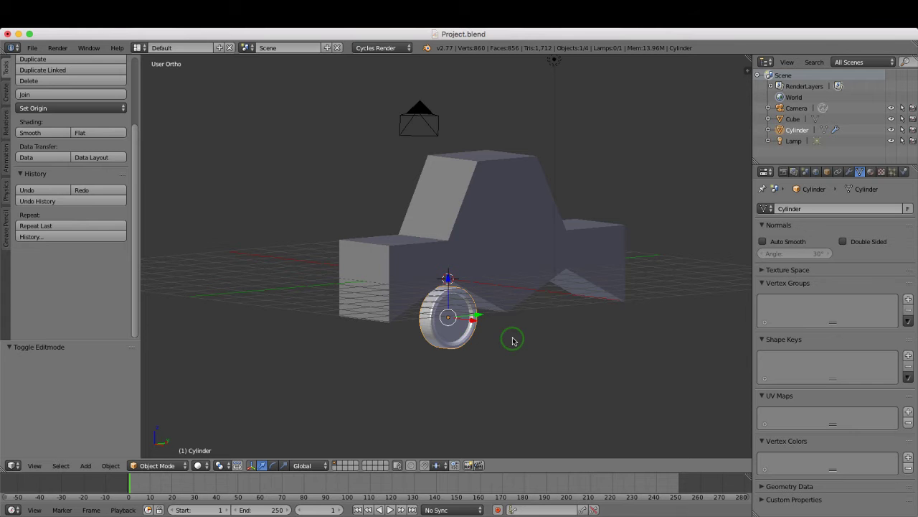
Step: Apply rotation and scale to the wheel cylinder
{"action": "key", "text": "n"}
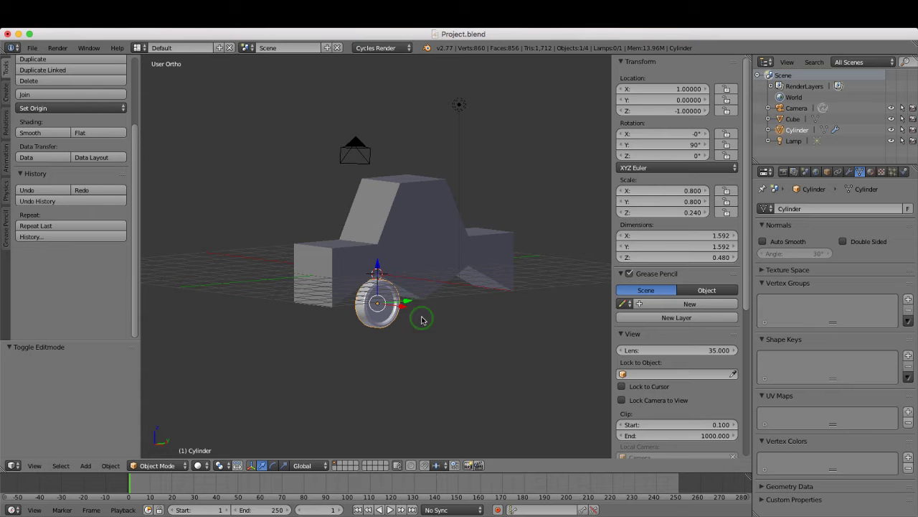
{"action": "key", "text": "ctrl+a"}
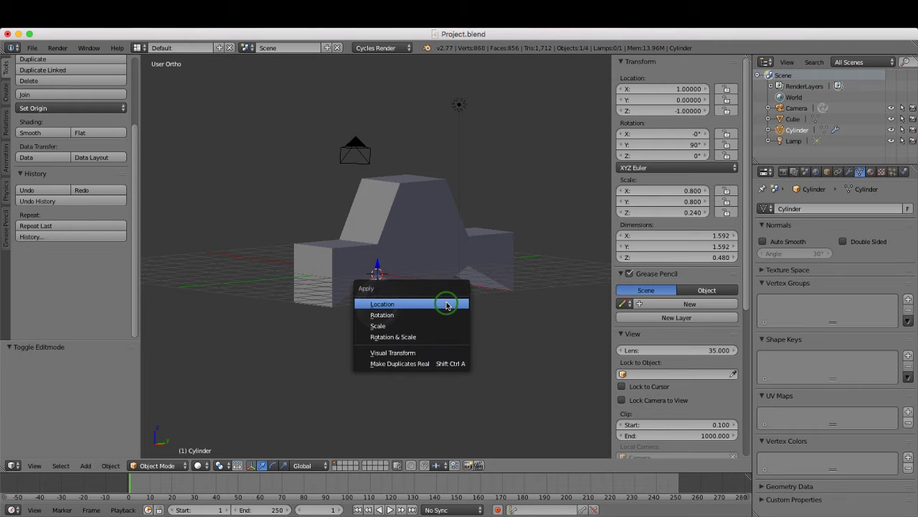
{"action": "left_click", "coordinate": [425, 338]}
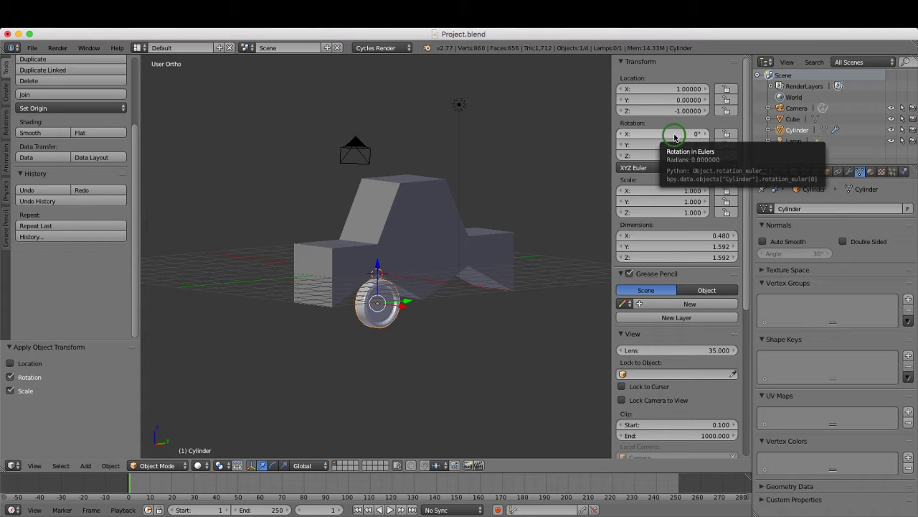
Step: Add a single driver to the wheel's X rotation and lock its Y and Z rotation
{"action": "right_click", "coordinate": [674, 137]}
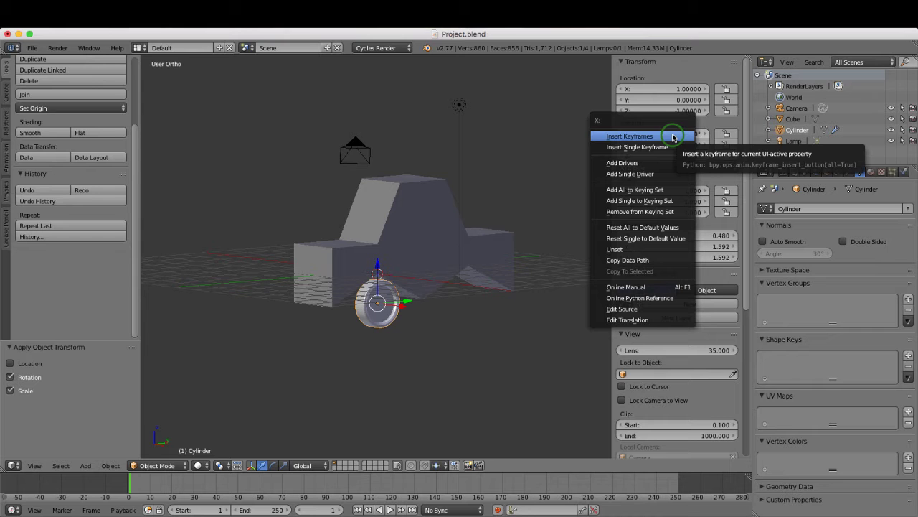
{"action": "left_click", "coordinate": [650, 173]}
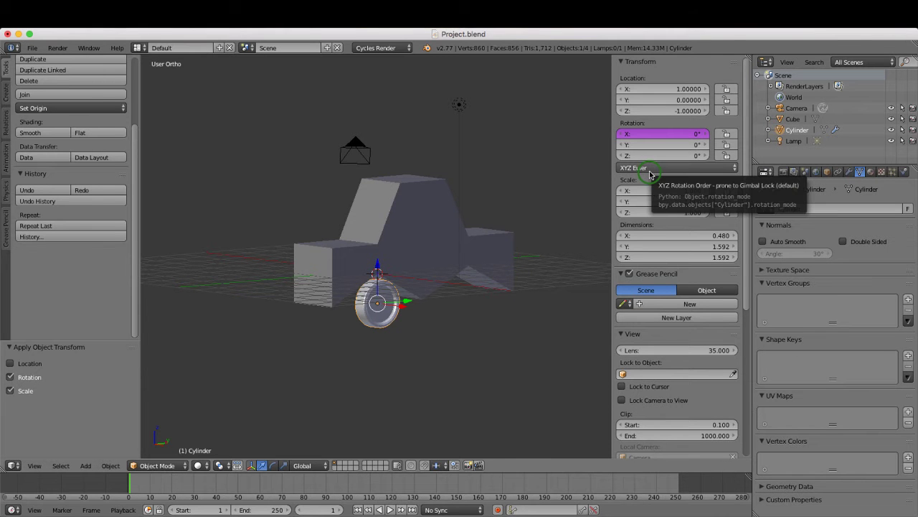
{"action": "left_click", "coordinate": [726, 156]}
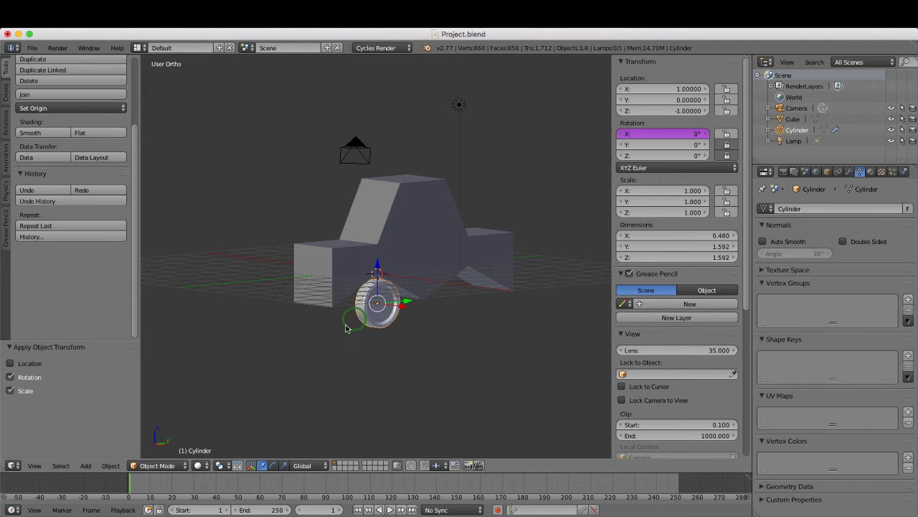
Step: Enlarge the timeline area and turn it into a Graph Editor in Drivers mode
{"action": "left_click", "coordinate": [260, 470]}
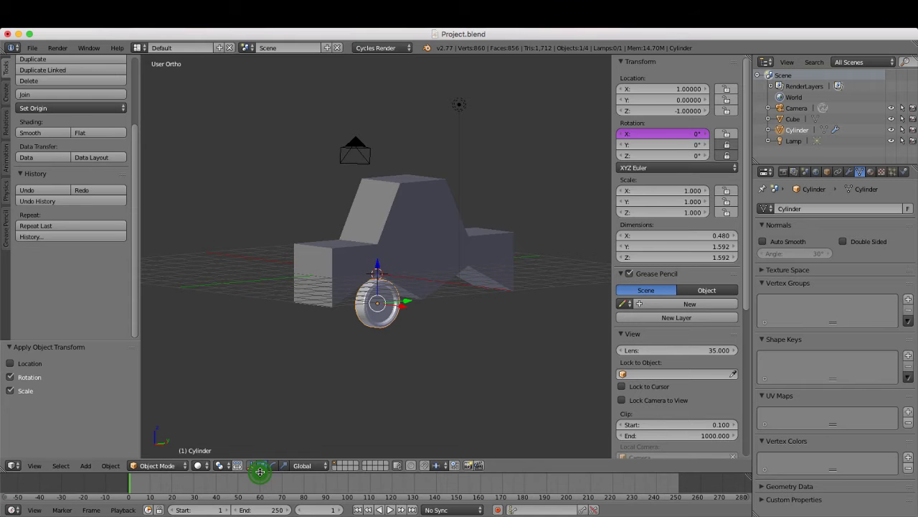
{"action": "left_click_drag", "start_coordinate": [260, 470], "coordinate": [266, 394]}
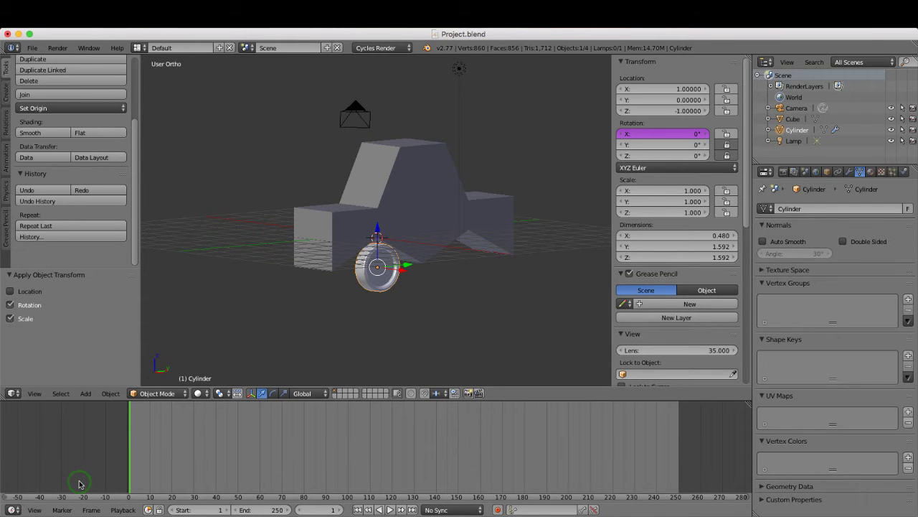
{"action": "left_click", "coordinate": [15, 510]}
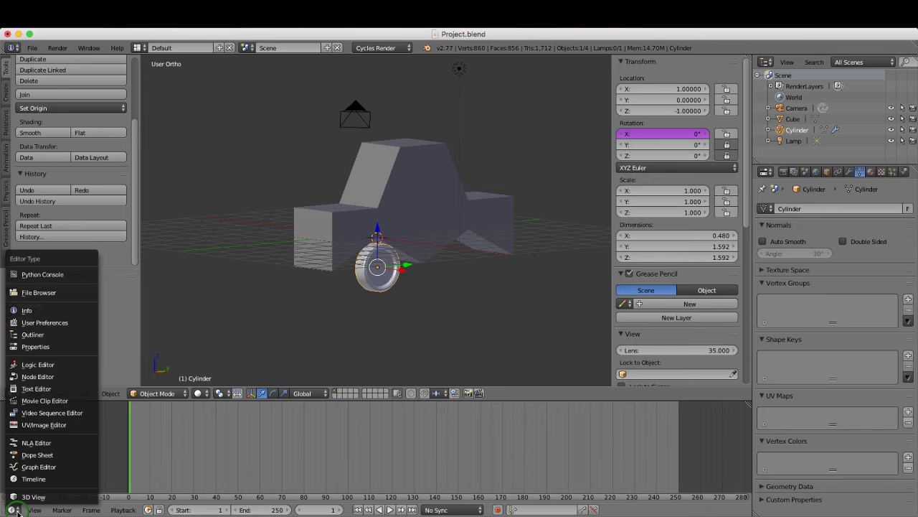
{"action": "left_click", "coordinate": [35, 467]}
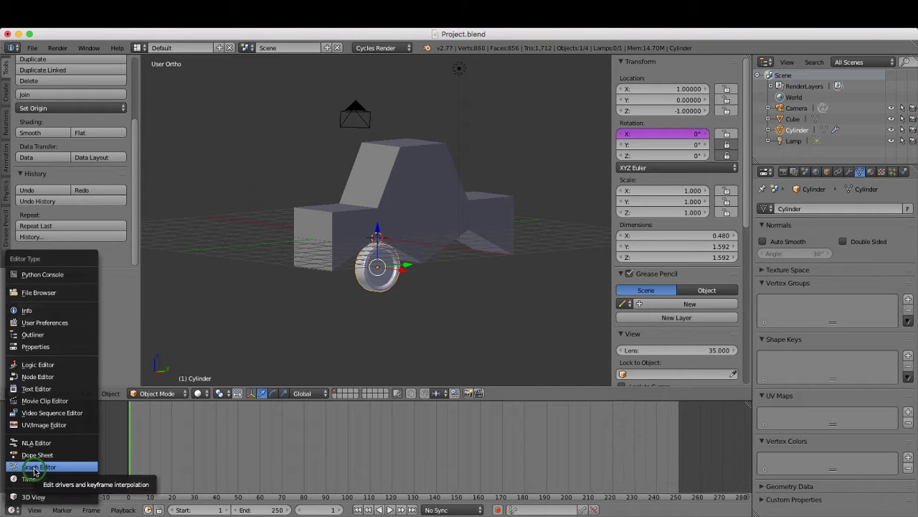
{"action": "left_click", "coordinate": [34, 467]}
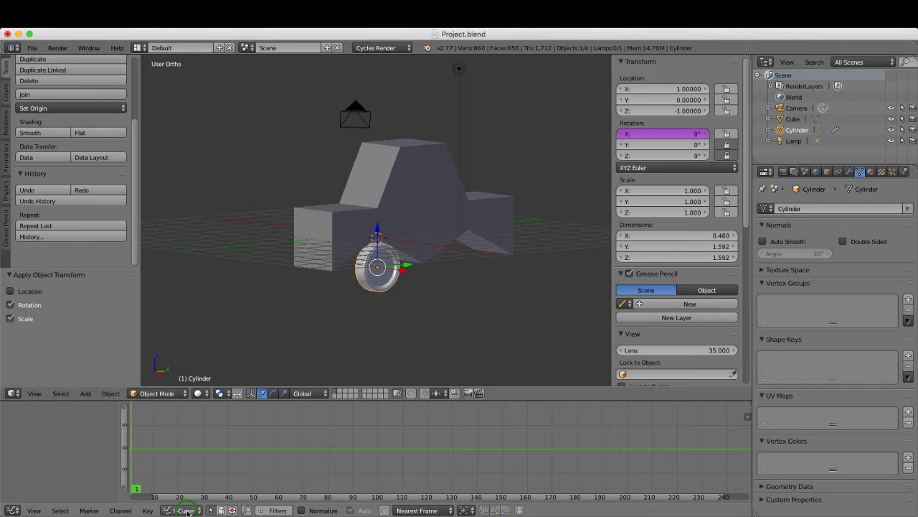
{"action": "left_click", "coordinate": [186, 510]}
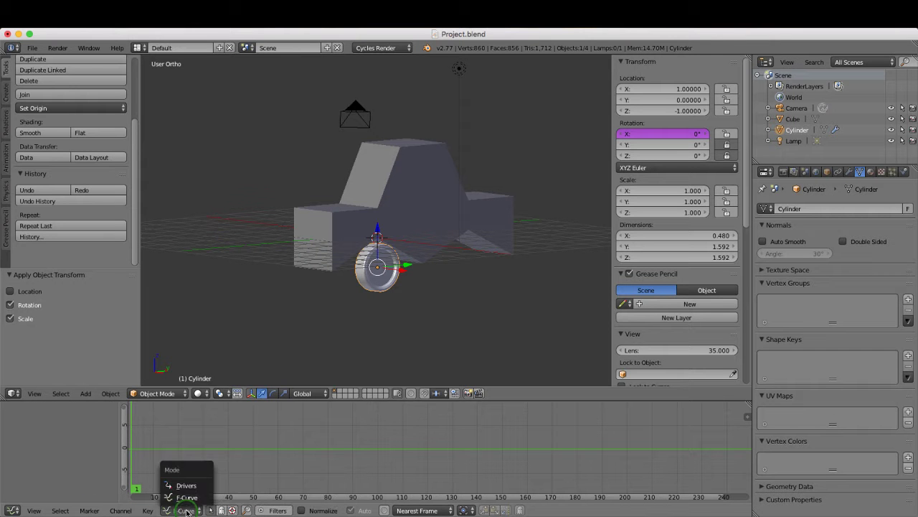
{"action": "left_click", "coordinate": [186, 486]}
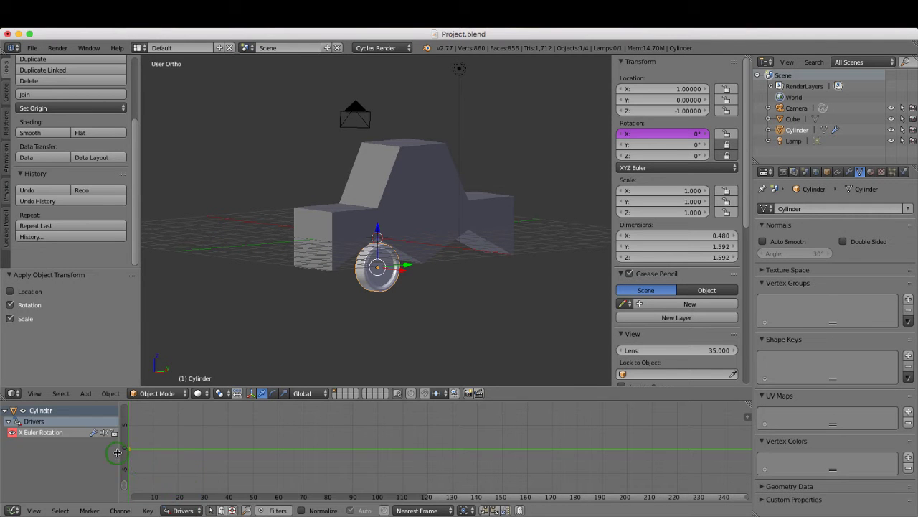
Step: Select the wheel's X Euler Rotation driver and display its driver settings, making the Graph Editor taller
{"action": "left_click", "coordinate": [42, 432]}
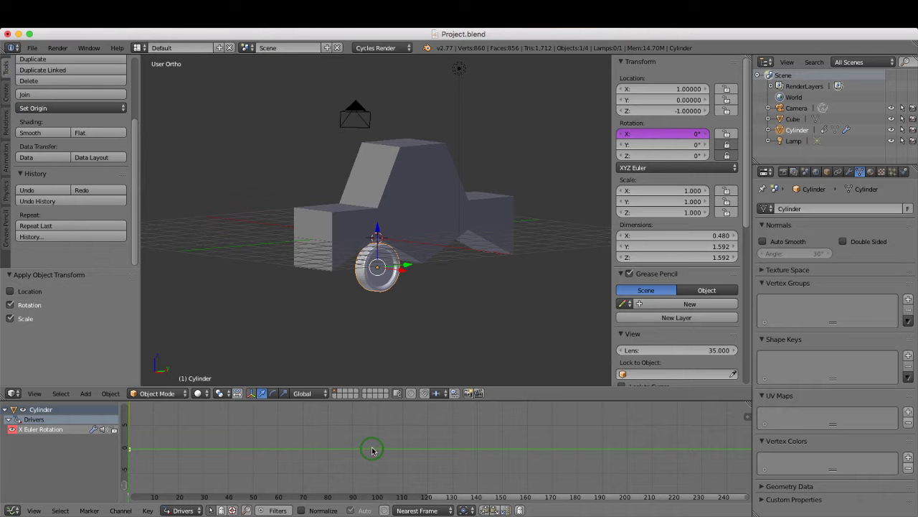
{"action": "key", "text": "n"}
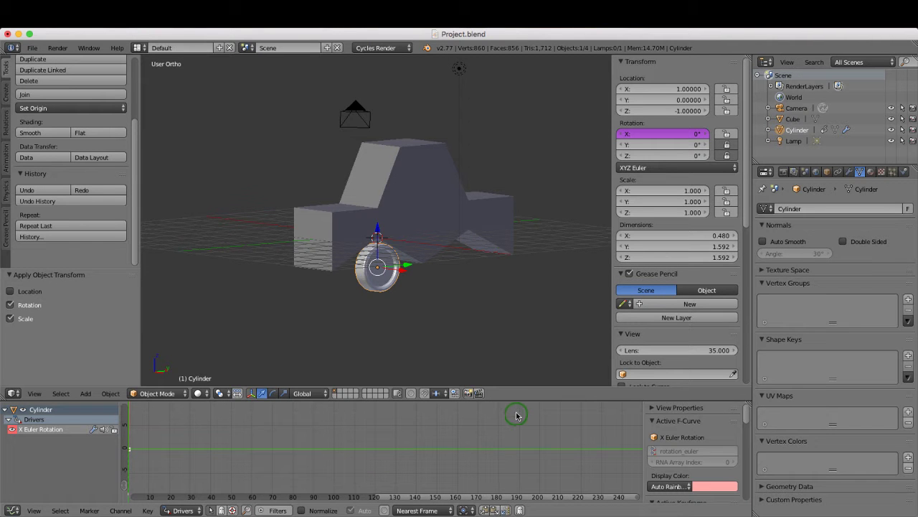
{"action": "left_click_drag", "start_coordinate": [519, 386], "coordinate": [529, 312]}
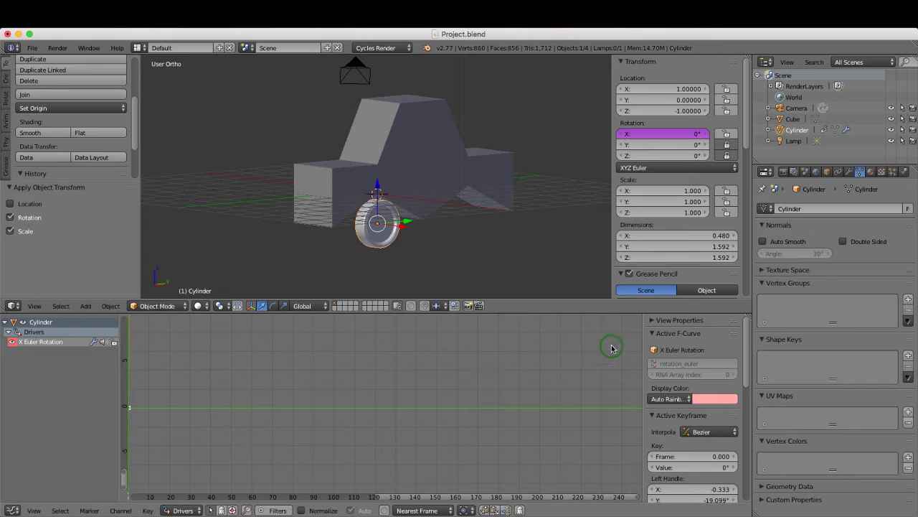
{"action": "left_click_drag", "start_coordinate": [746, 345], "coordinate": [740, 467]}
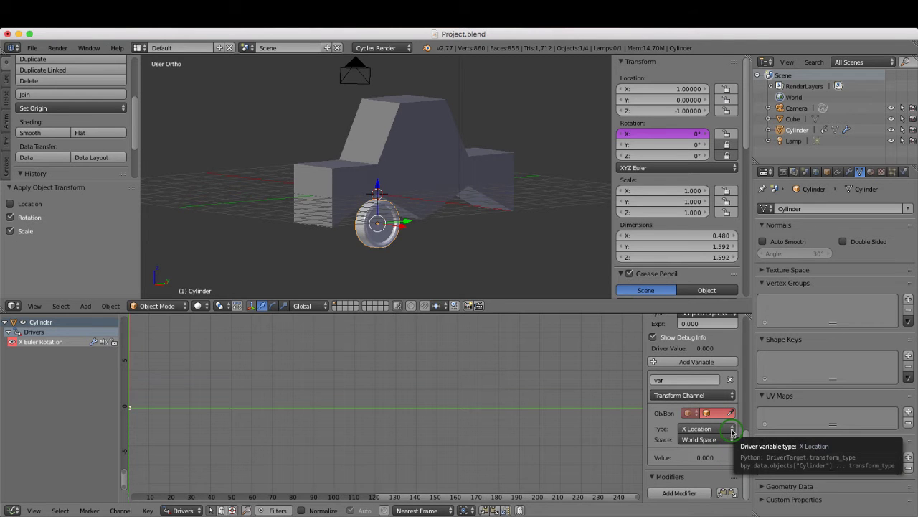
Step: Set the driver variable's transform type to Y Location
{"action": "left_click", "coordinate": [732, 429]}
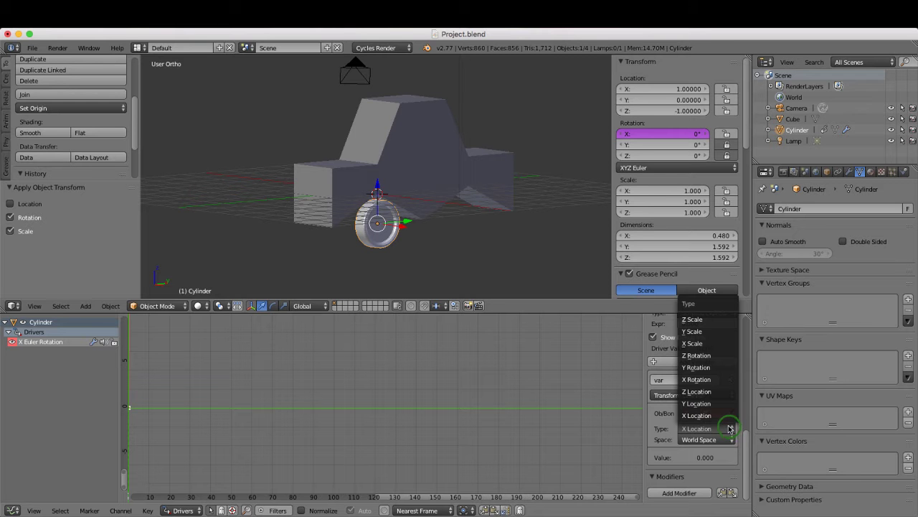
{"action": "left_click", "coordinate": [710, 372]}
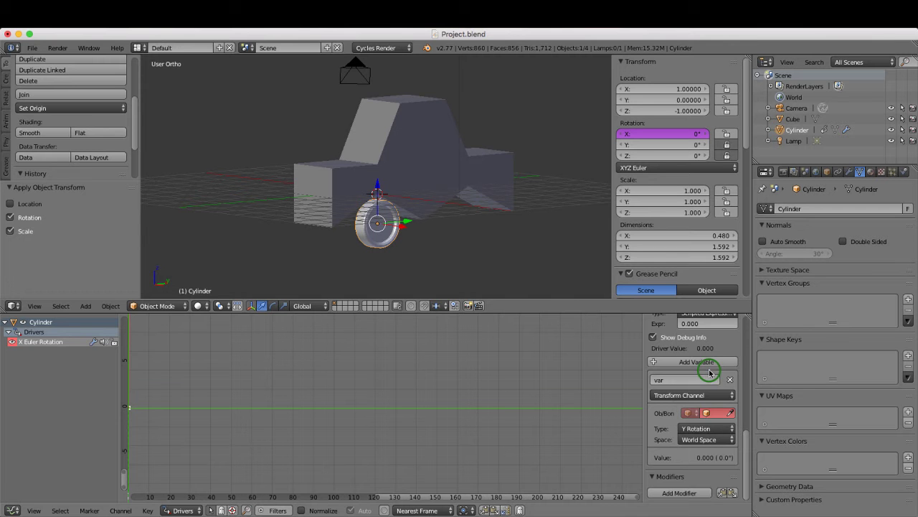
{"action": "left_click", "coordinate": [732, 430]}
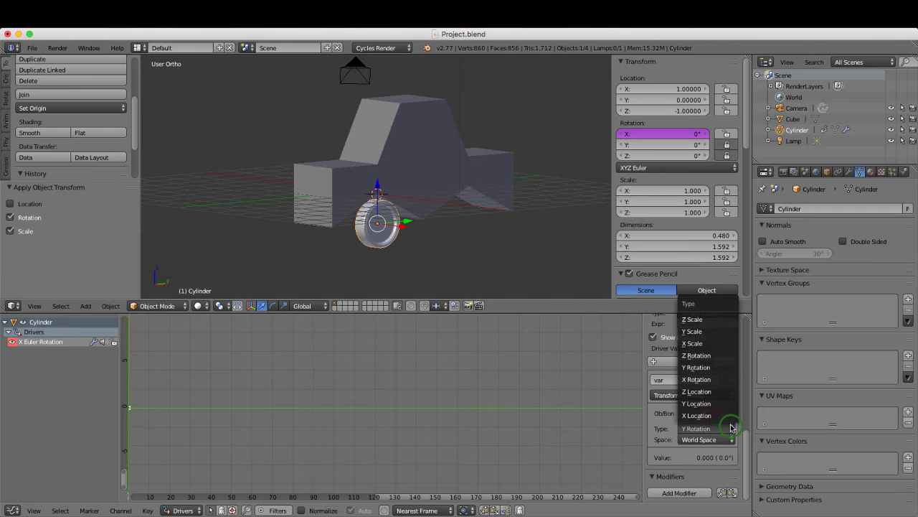
{"action": "left_click", "coordinate": [720, 405]}
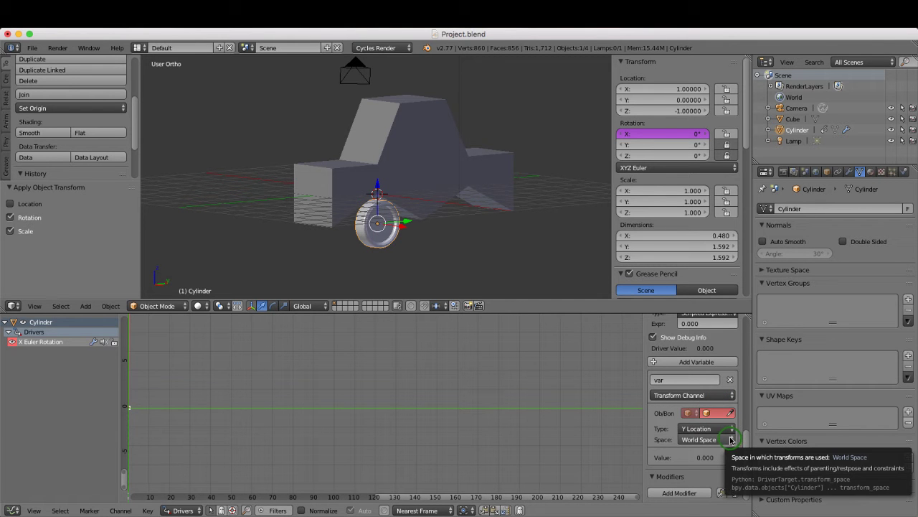
Step: Set the driver's scripted expression to var*-1
{"action": "scroll", "coordinate": [726, 426], "scroll_direction": "up", "scroll_amount": 3}
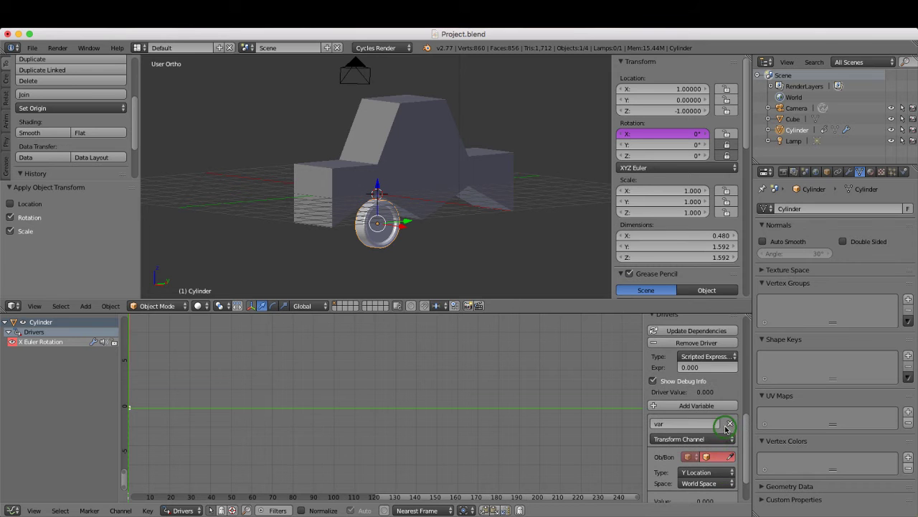
{"action": "left_click", "coordinate": [704, 367]}
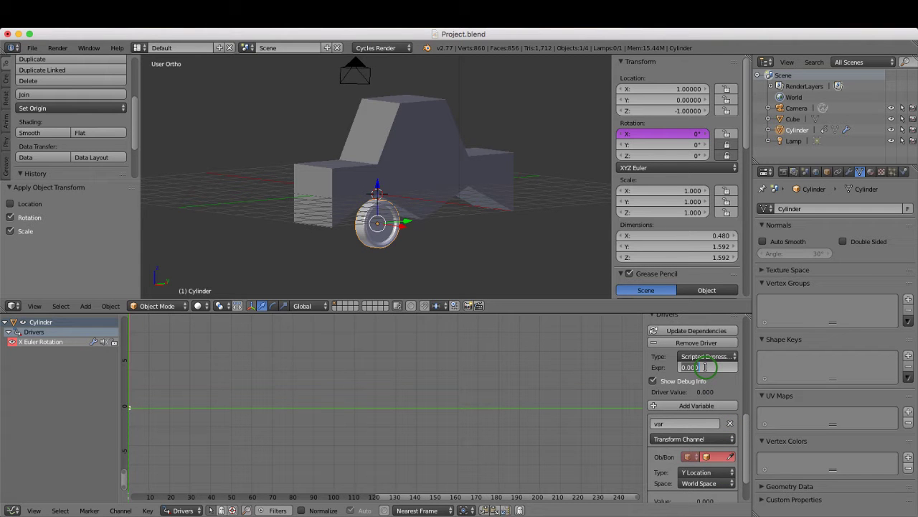
{"action": "type", "text": "var*1"}
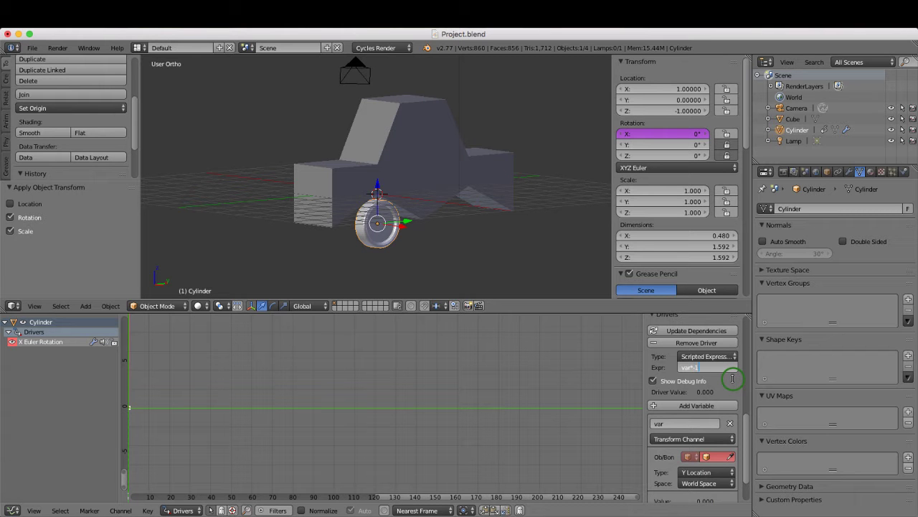
{"action": "key", "text": "Return"}
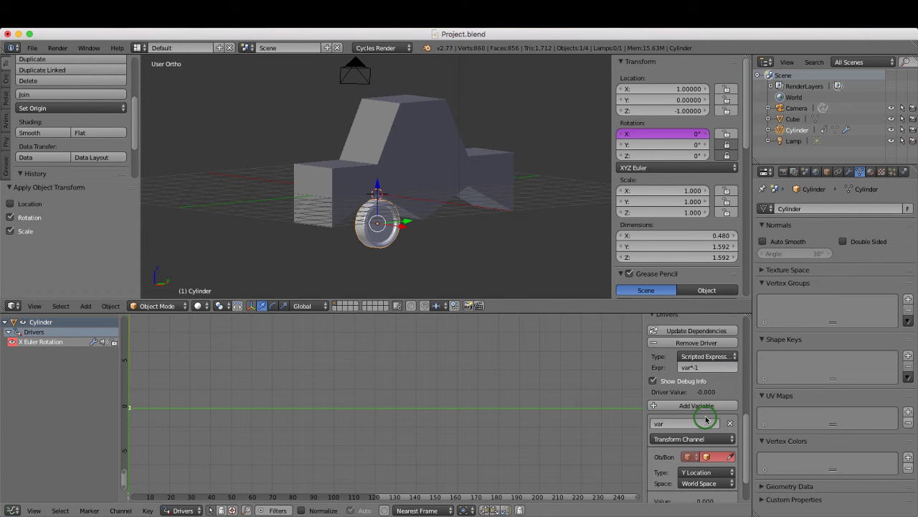
Step: Assign the Cube car body as the target object of the driver variable
{"action": "left_click", "coordinate": [706, 456]}
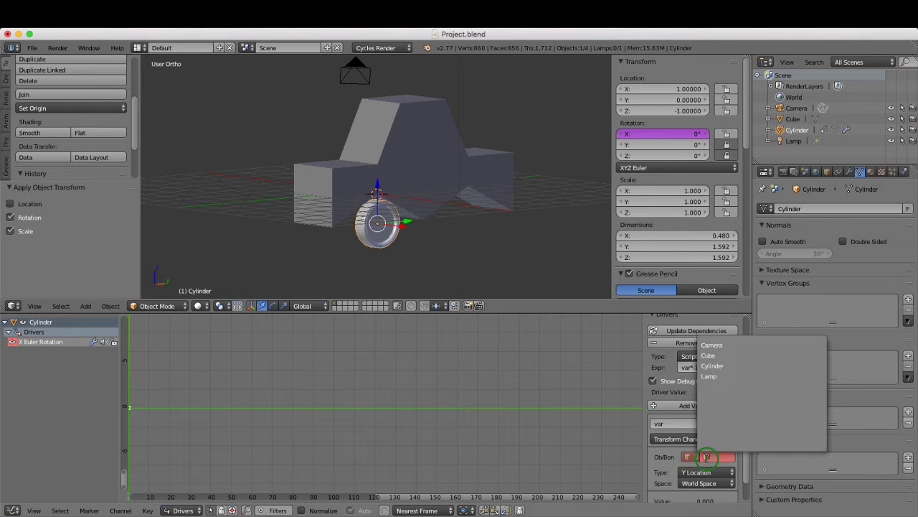
{"action": "left_click", "coordinate": [708, 355]}
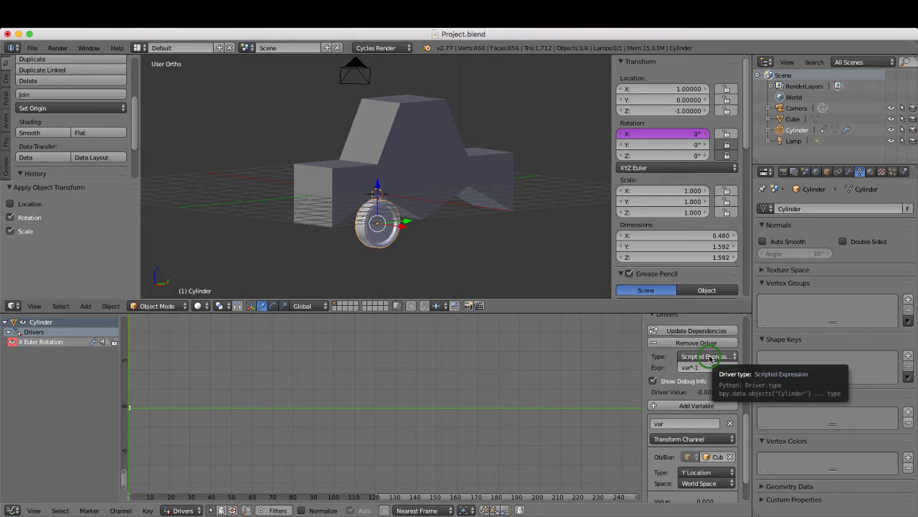
{"action": "left_click", "coordinate": [707, 404]}
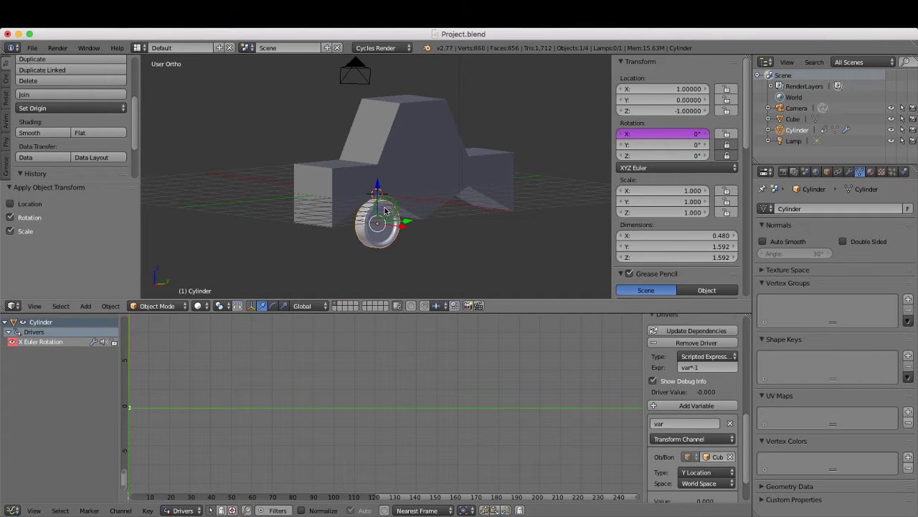
Step: Parent the wheel to the car body using Object (Keep Transform)
{"action": "right_click", "coordinate": [409, 179]}
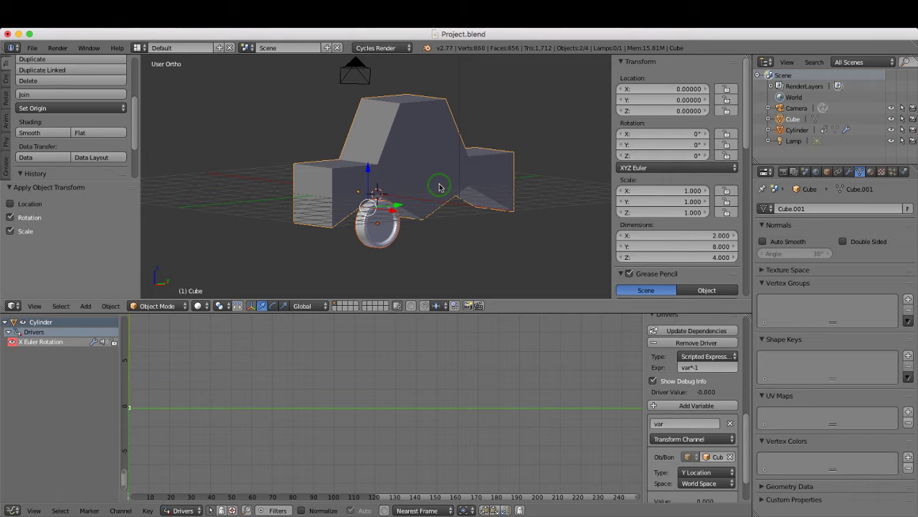
{"action": "key", "text": "ctrl+p"}
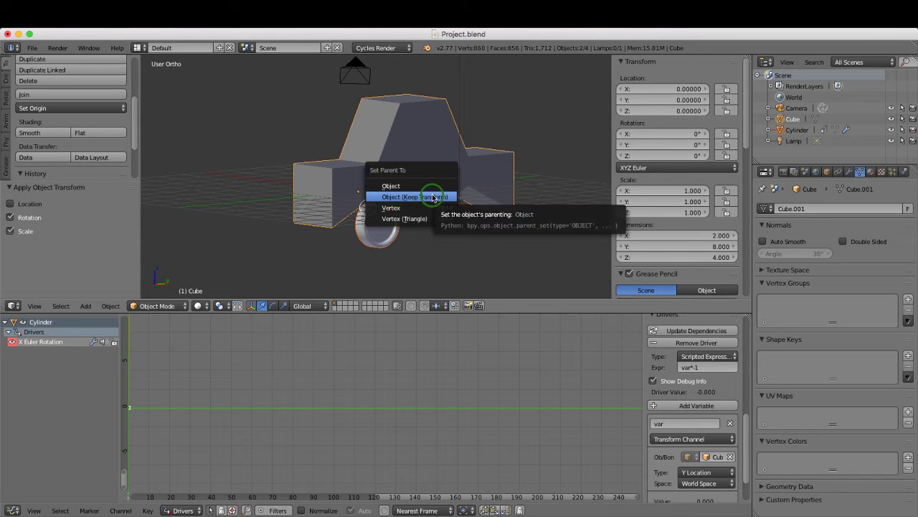
{"action": "left_click", "coordinate": [433, 197]}
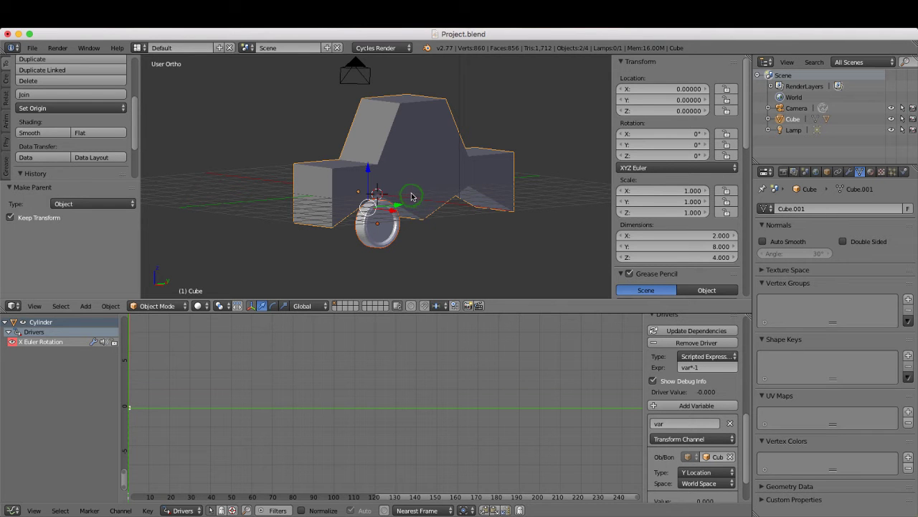
Step: Test the wheel's driven rotation by moving the car body along Y, and cancel the move
{"action": "right_click", "coordinate": [418, 170]}
{"action": "left_click_drag", "start_coordinate": [385, 190], "coordinate": [367, 191]}
{"action": "right_click", "coordinate": [368, 192]}
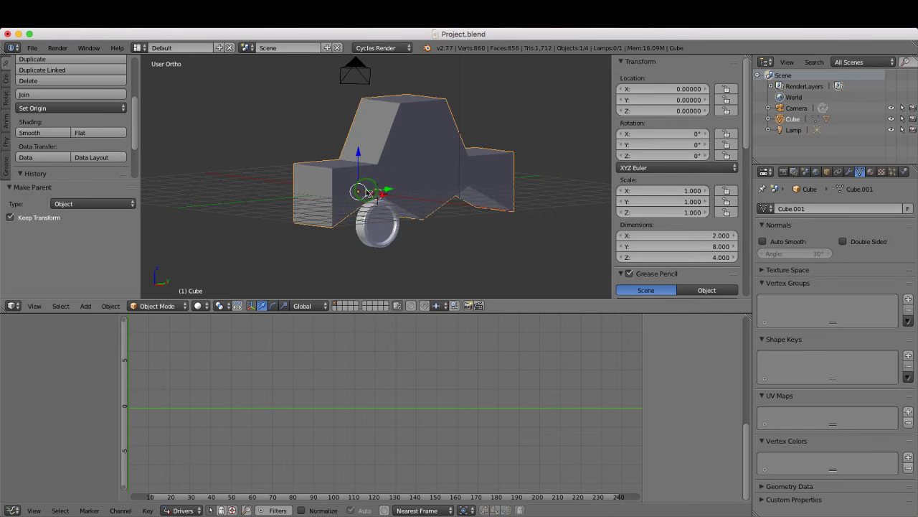
{"action": "scroll", "coordinate": [367, 225], "scroll_direction": "down", "scroll_amount": 1}
{"action": "scroll", "coordinate": [365, 228], "scroll_direction": "up", "scroll_amount": 2}
{"action": "scroll", "coordinate": [365, 228], "scroll_direction": "up", "scroll_amount": 4}
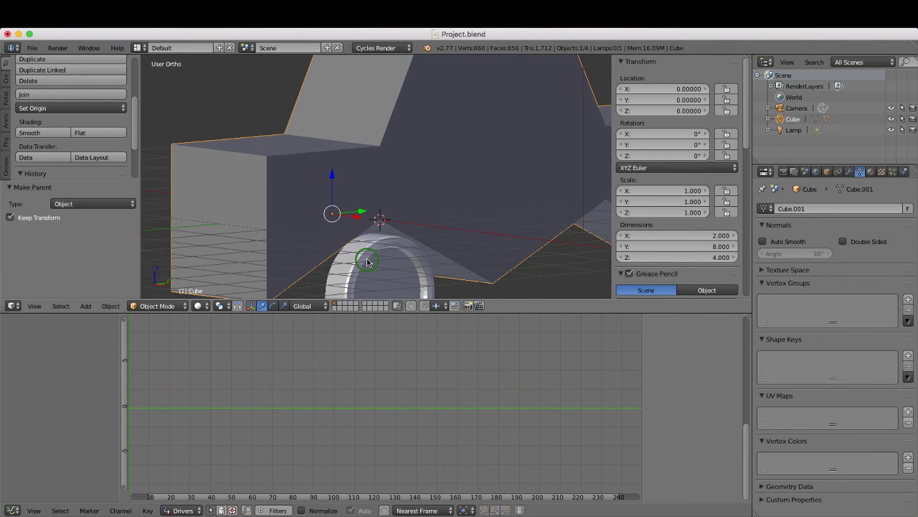
{"action": "middle_click_drag", "start_coordinate": [386, 255], "coordinate": [398, 180], "text": "shift"}
{"action": "scroll", "coordinate": [376, 214], "scroll_direction": "down", "scroll_amount": 1}
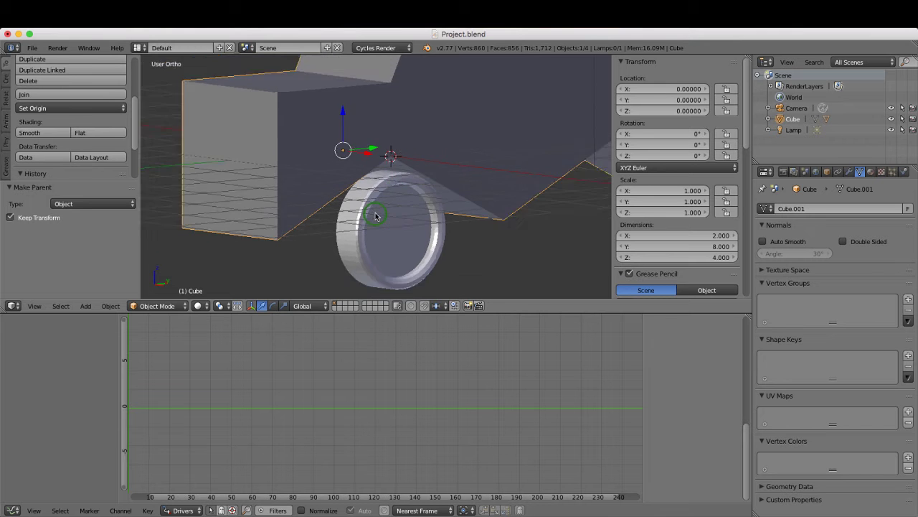
{"action": "scroll", "coordinate": [376, 214], "scroll_direction": "up", "scroll_amount": 5}
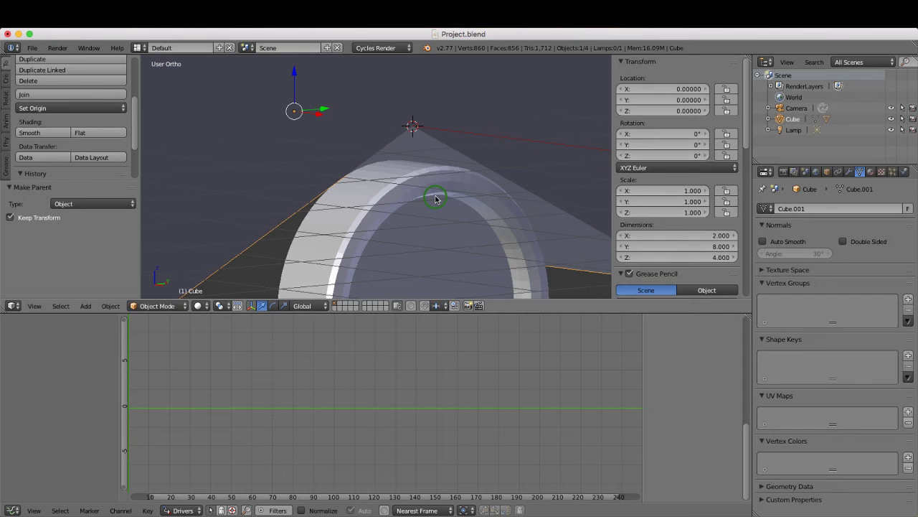
{"action": "key", "text": "g"}
{"action": "key", "text": "y"}
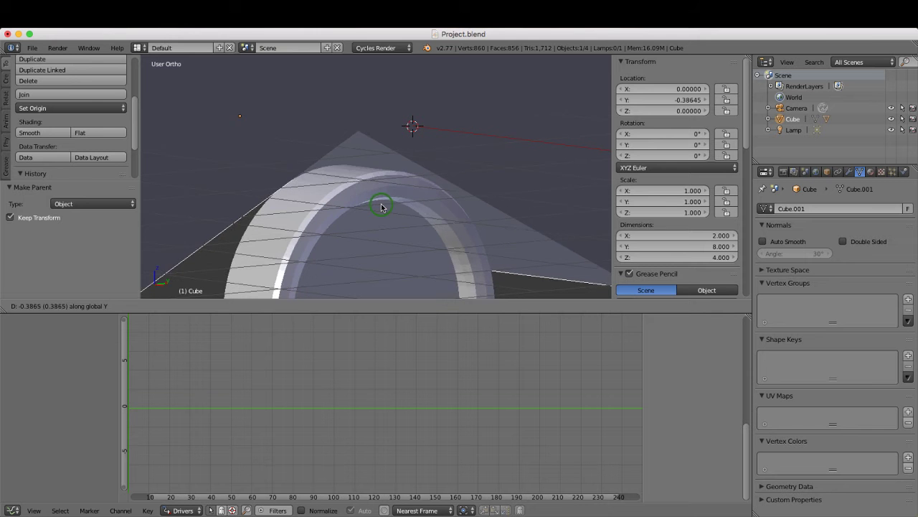
{"action": "right_click", "coordinate": [336, 214]}
{"action": "scroll", "coordinate": [368, 212], "scroll_direction": "up", "scroll_amount": 1}
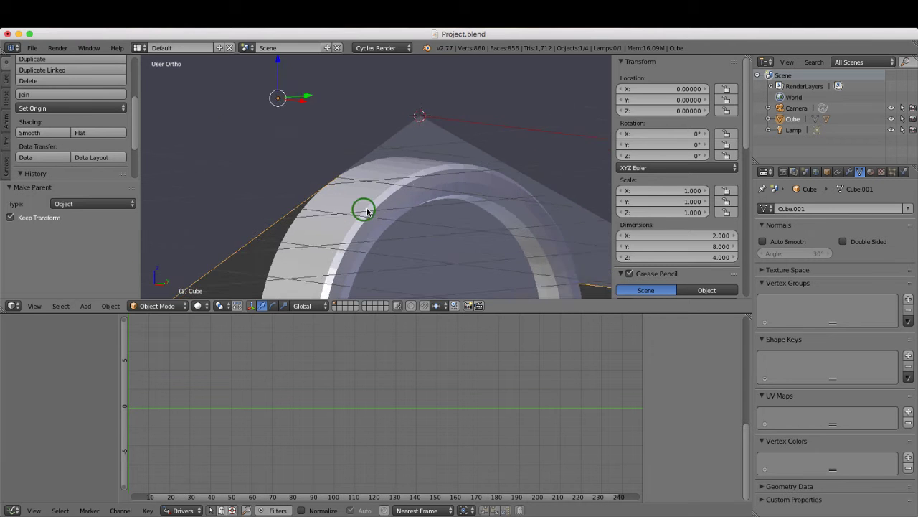
Step: Snap the 3D cursor to the middle underside edge of the car body, using edge selection in Edit Mode
{"action": "scroll", "coordinate": [367, 210], "scroll_direction": "down", "scroll_amount": 6}
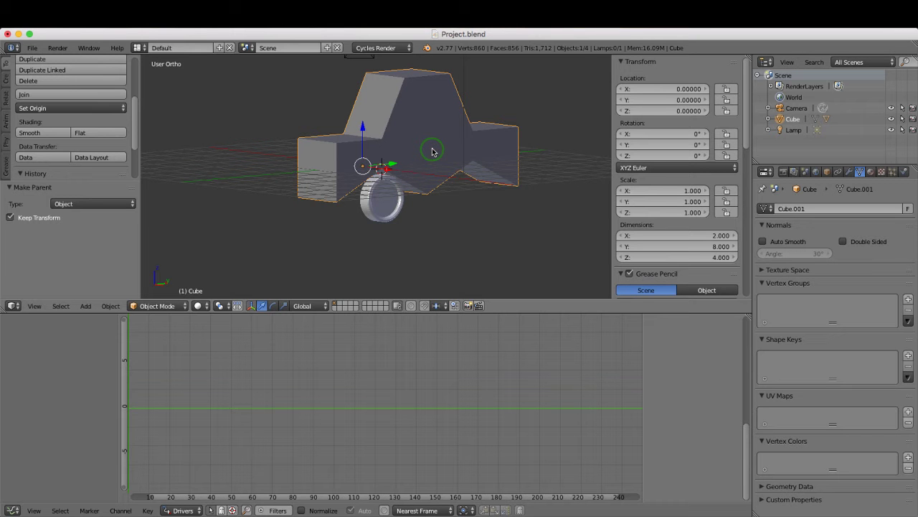
{"action": "key", "text": "Tab"}
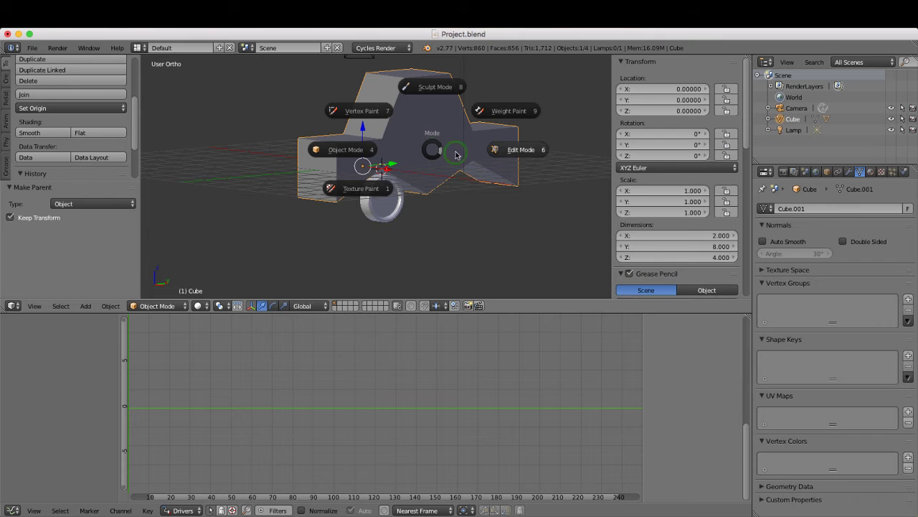
{"action": "left_click", "coordinate": [516, 150]}
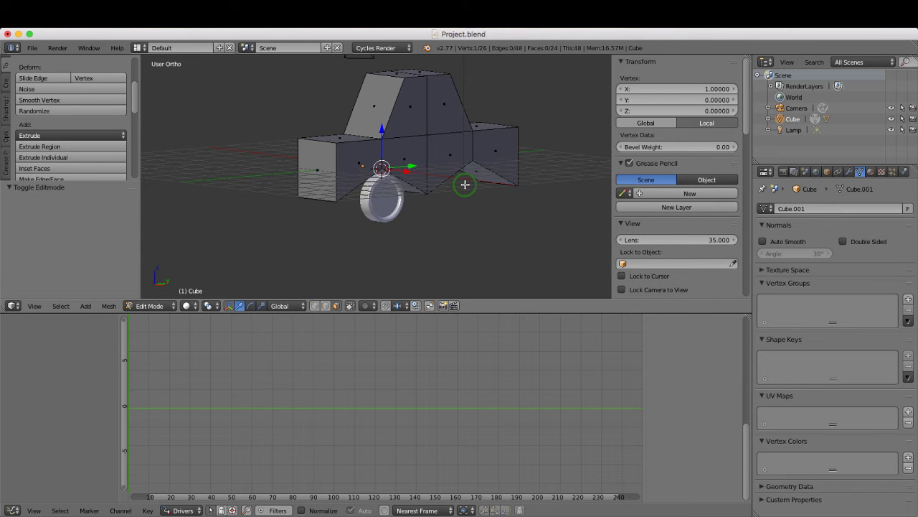
{"action": "key", "text": "ctrl+Tab"}
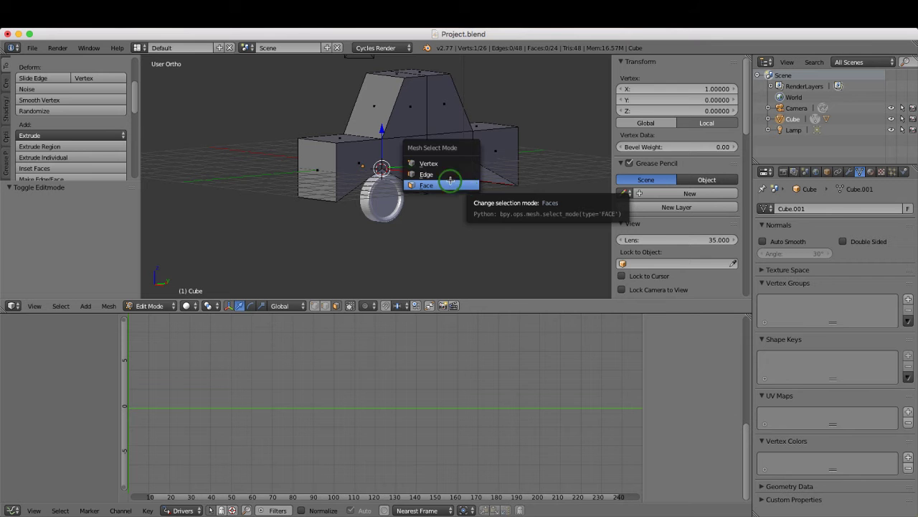
{"action": "left_click", "coordinate": [436, 174]}
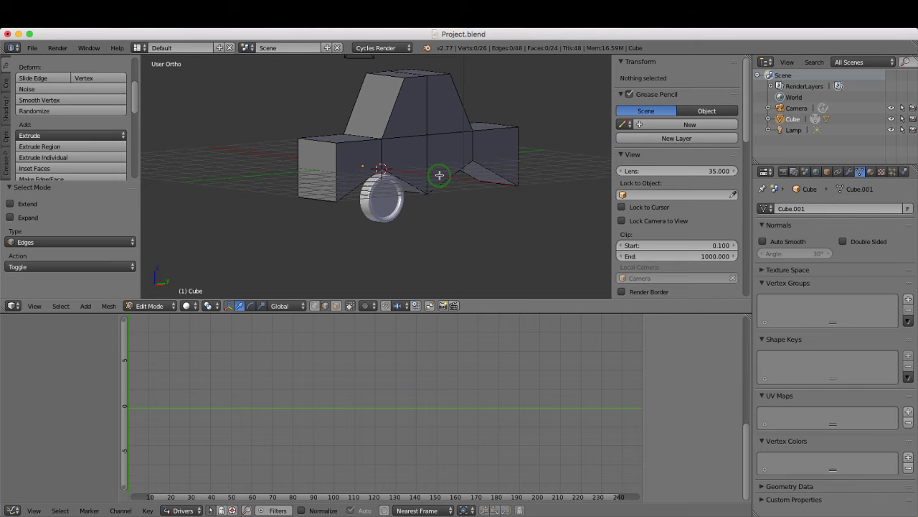
{"action": "middle_click_drag", "start_coordinate": [453, 204], "coordinate": [462, 156]}
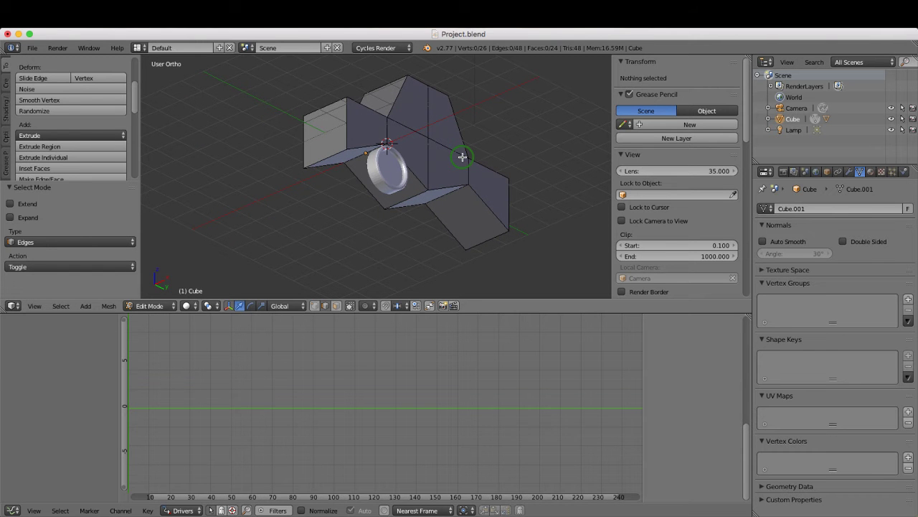
{"action": "right_click", "coordinate": [416, 198]}
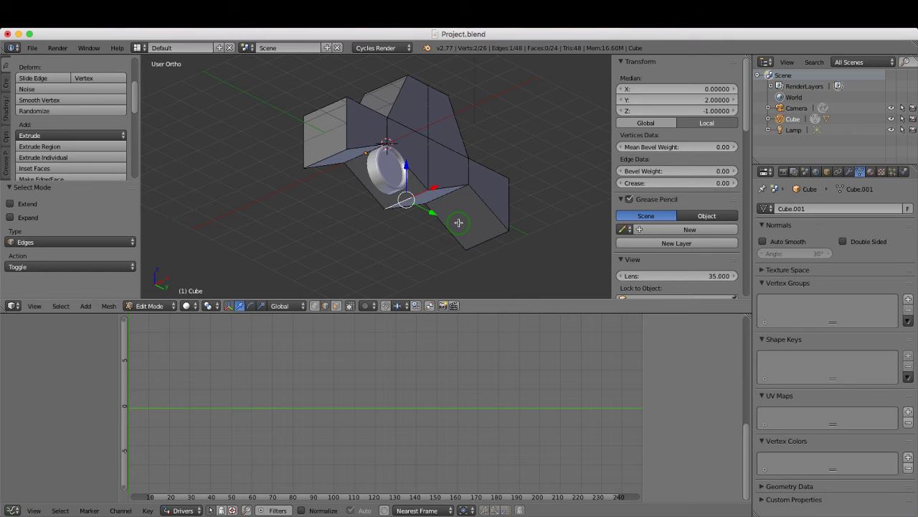
{"action": "key", "text": "shift+s"}
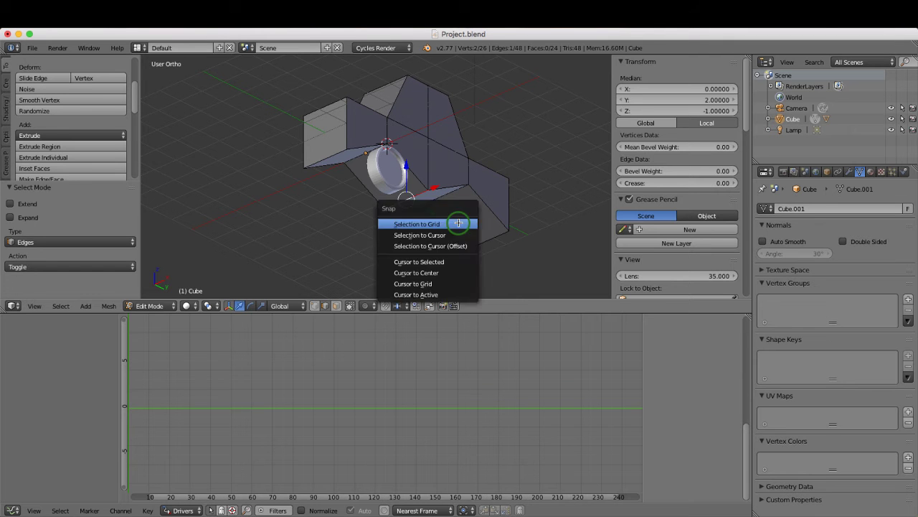
{"action": "left_click", "coordinate": [449, 260]}
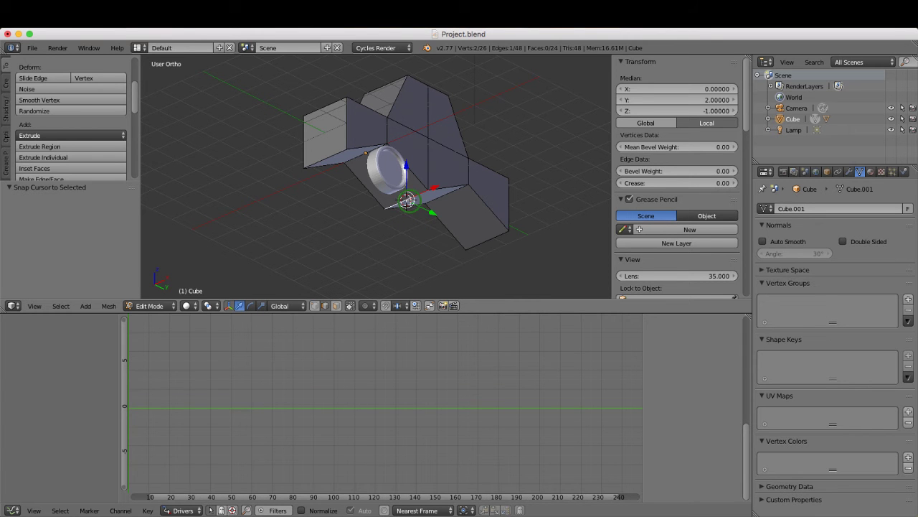
Step: Set the pivot point to 3D Cursor and return the car body to Object Mode
{"action": "key", "text": "period"}
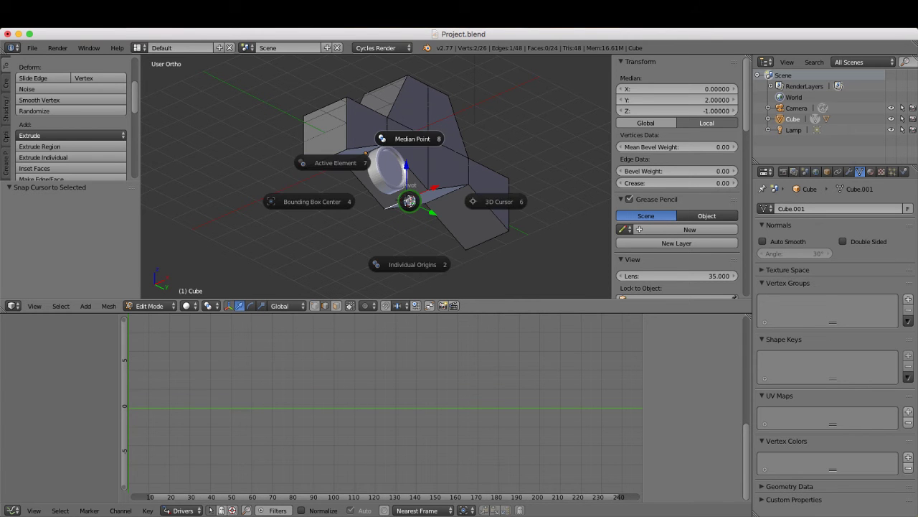
{"action": "left_click", "coordinate": [499, 202]}
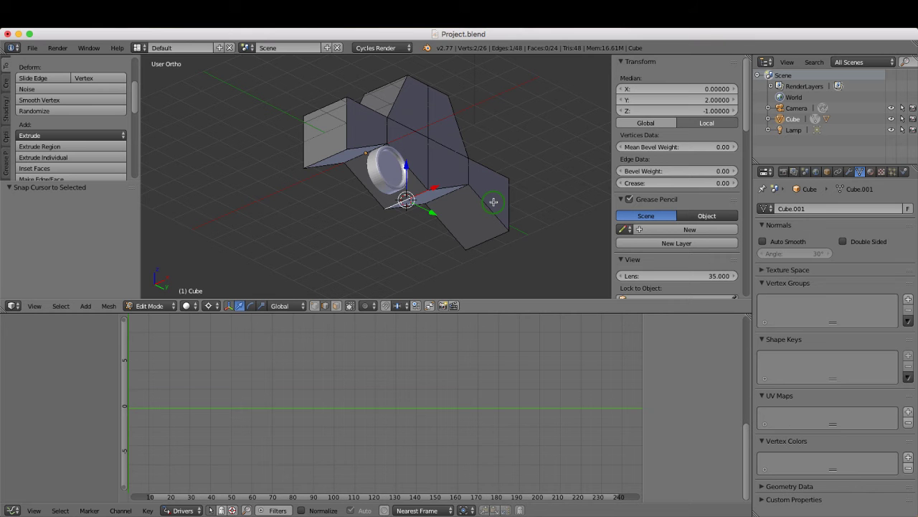
{"action": "key", "text": "Tab"}
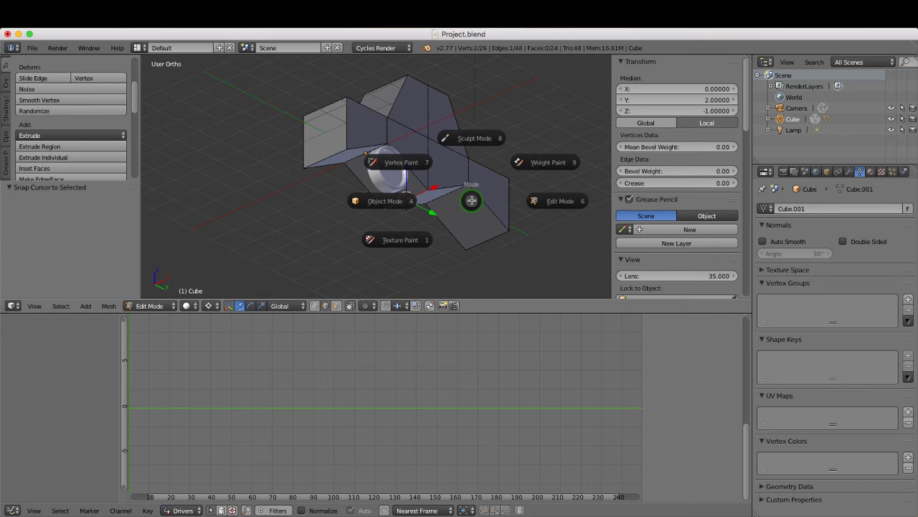
{"action": "left_click", "coordinate": [391, 201]}
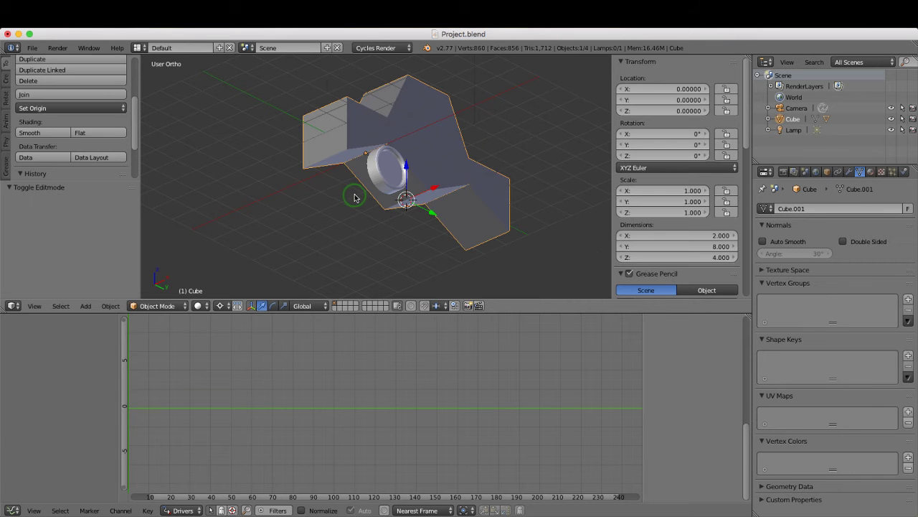
Step: Duplicate the wheel in place and mirror the copy along global Y to the other wheel arch
{"action": "right_click", "coordinate": [386, 171]}
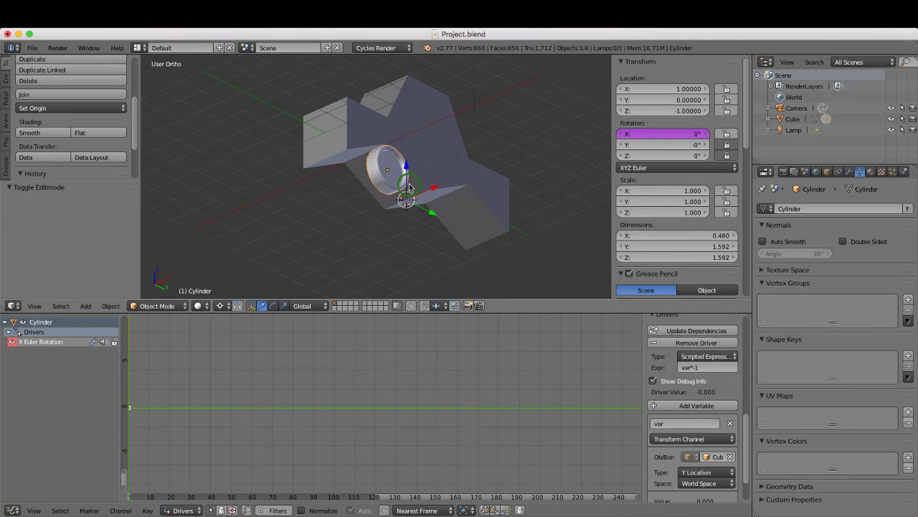
{"action": "key", "text": "shift+d"}
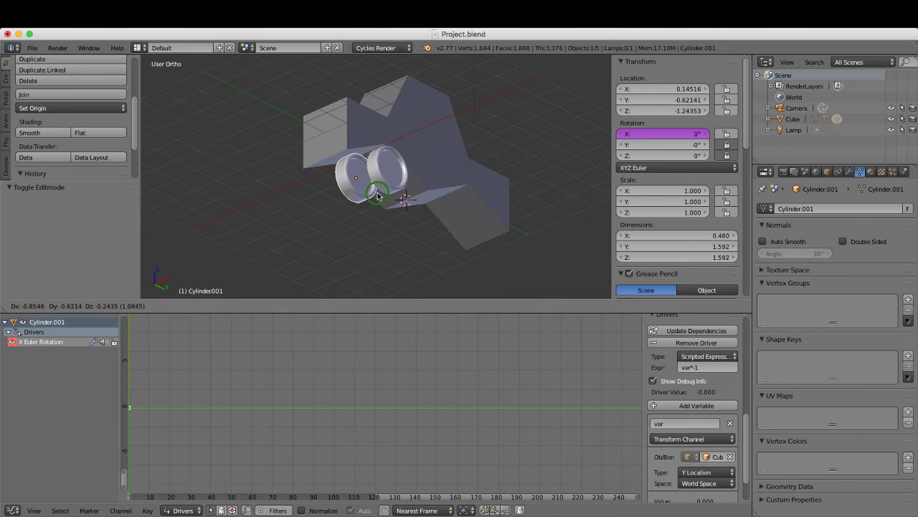
{"action": "right_click", "coordinate": [378, 196]}
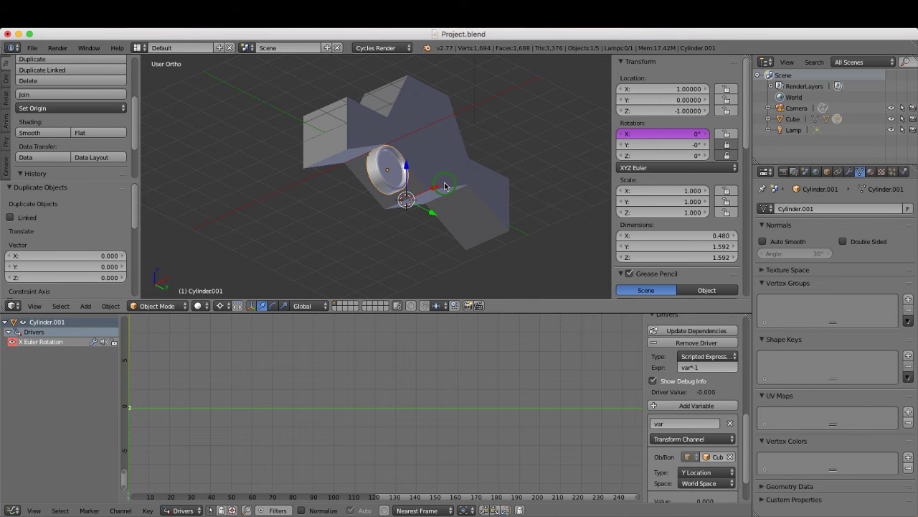
{"action": "key", "text": "ctrl+m"}
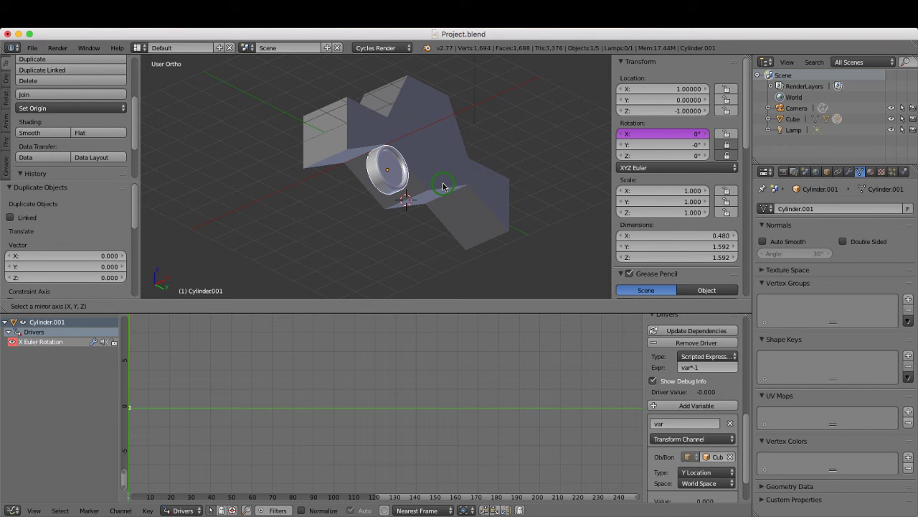
{"action": "key", "text": "y"}
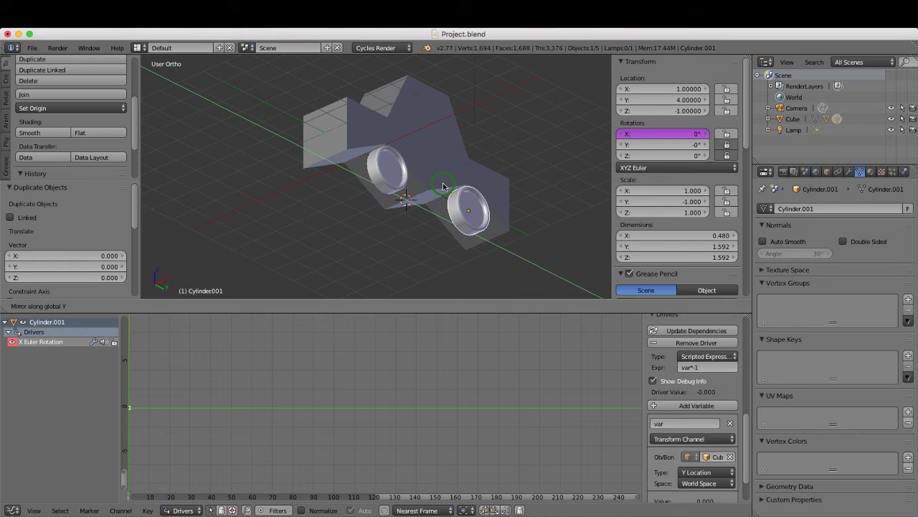
{"action": "key", "text": "Return"}
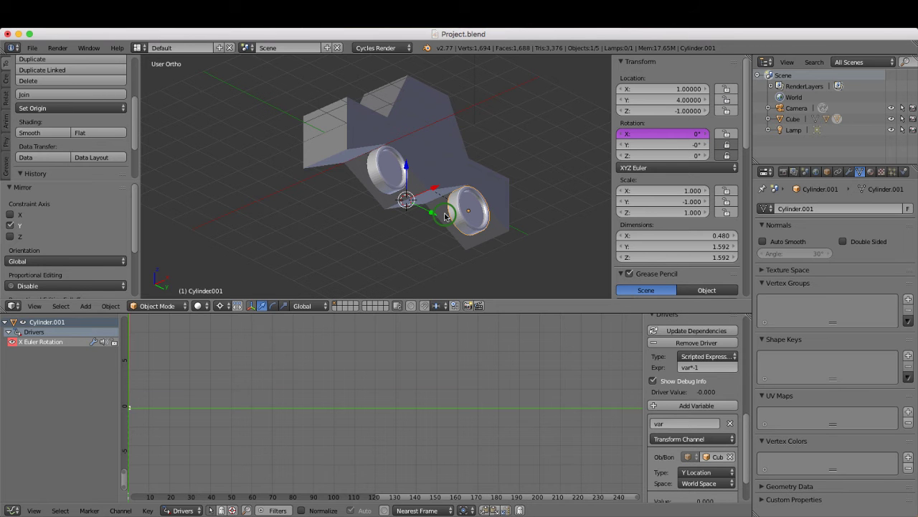
Step: Apply the mirrored wheel's scale and recalculate the normals of its entire mesh, finishing in Object Mode
{"action": "key", "text": "ctrl+a"}
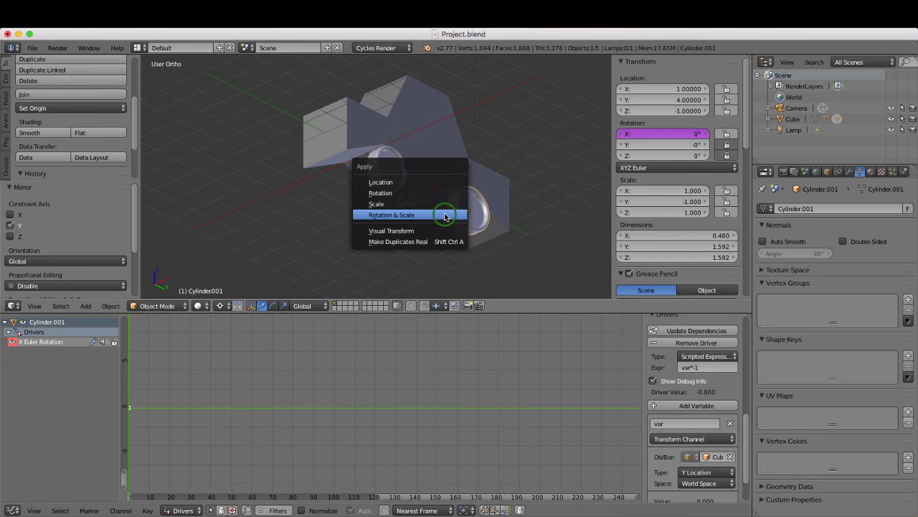
{"action": "left_click", "coordinate": [404, 204]}
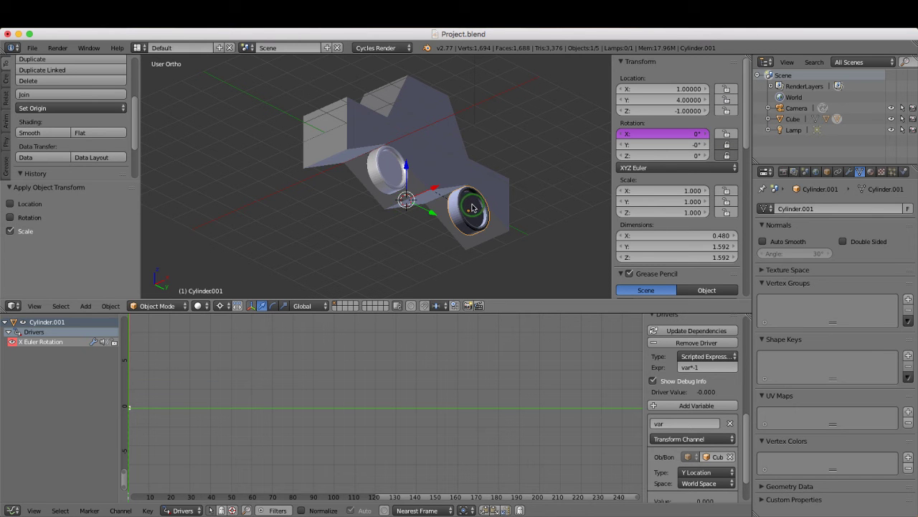
{"action": "middle_click_drag", "start_coordinate": [460, 204], "coordinate": [482, 207]}
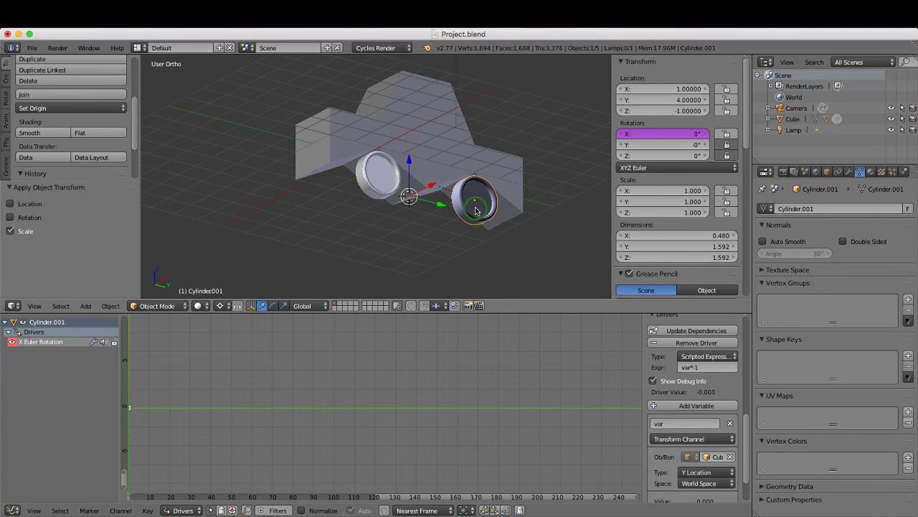
{"action": "key", "text": "Tab"}
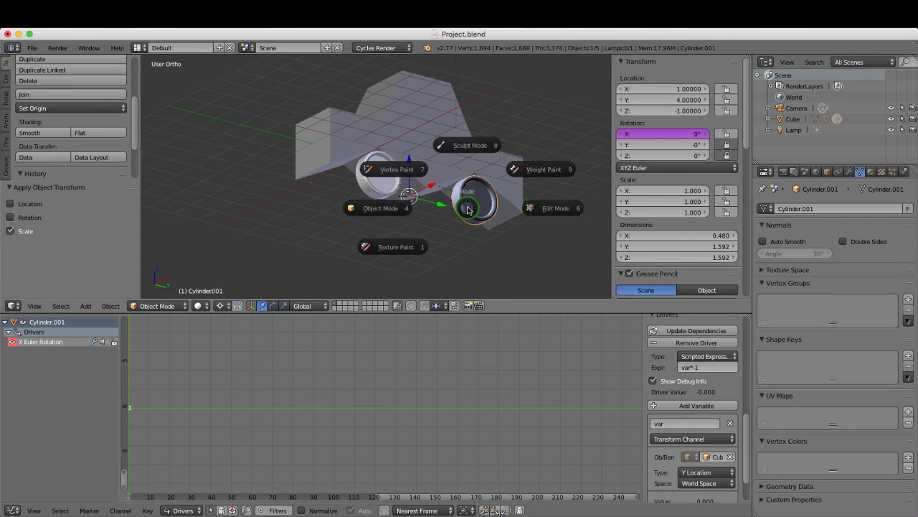
{"action": "left_click", "coordinate": [547, 208]}
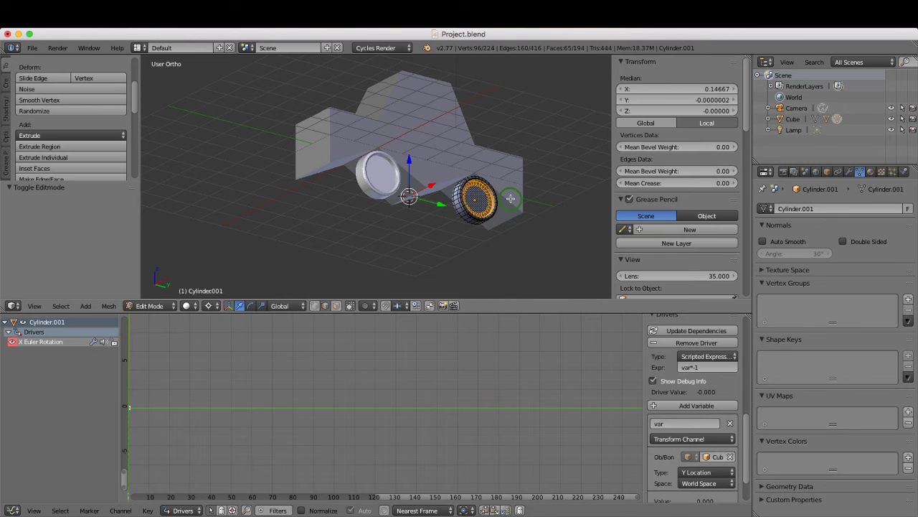
{"action": "key", "text": "a"}
{"action": "key", "text": "a"}
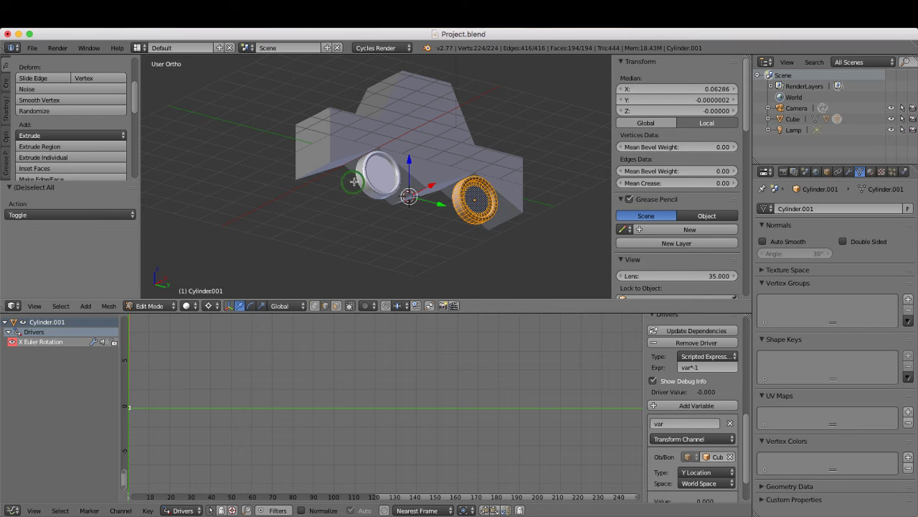
{"action": "left_click", "coordinate": [7, 109]}
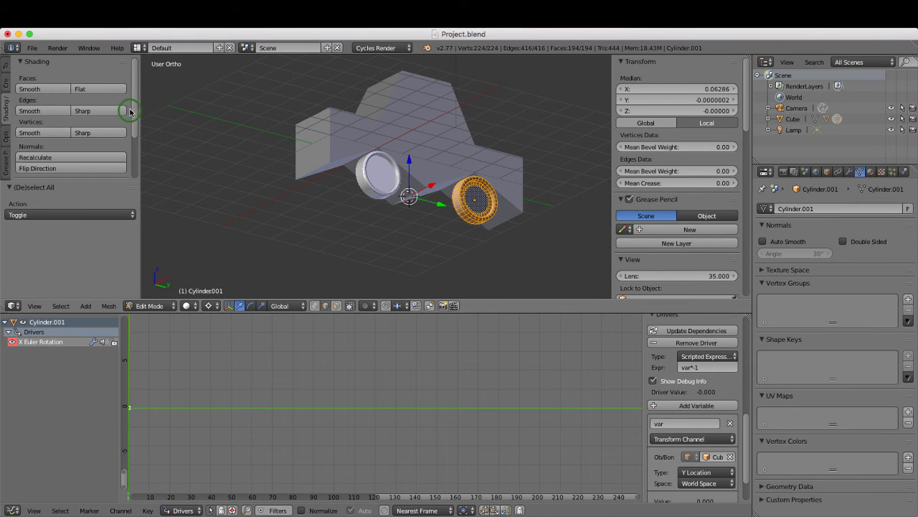
{"action": "left_click_drag", "start_coordinate": [134, 105], "coordinate": [133, 136]}
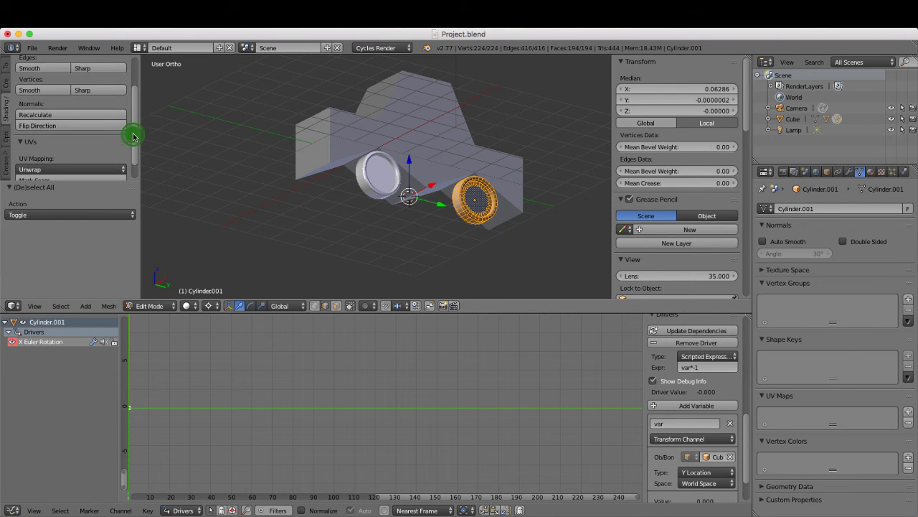
{"action": "left_click", "coordinate": [49, 118]}
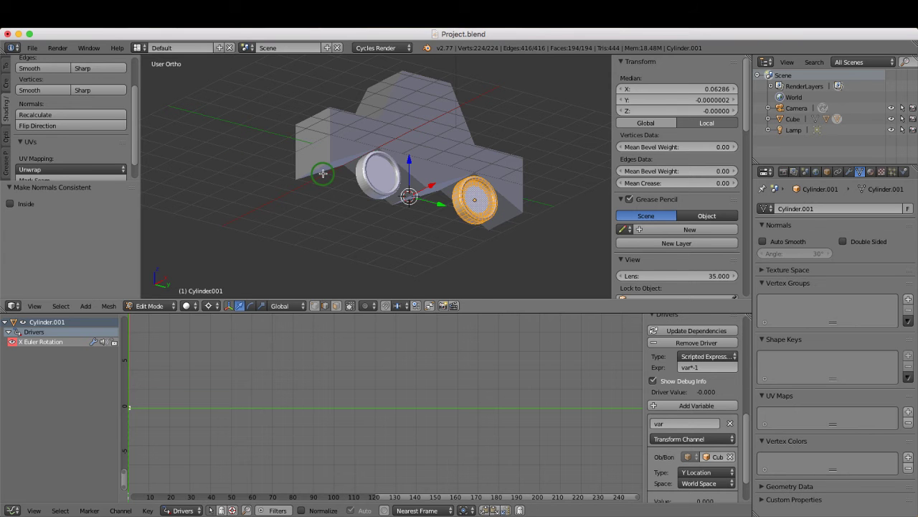
{"action": "key", "text": "Tab"}
{"action": "left_click", "coordinate": [247, 174]}
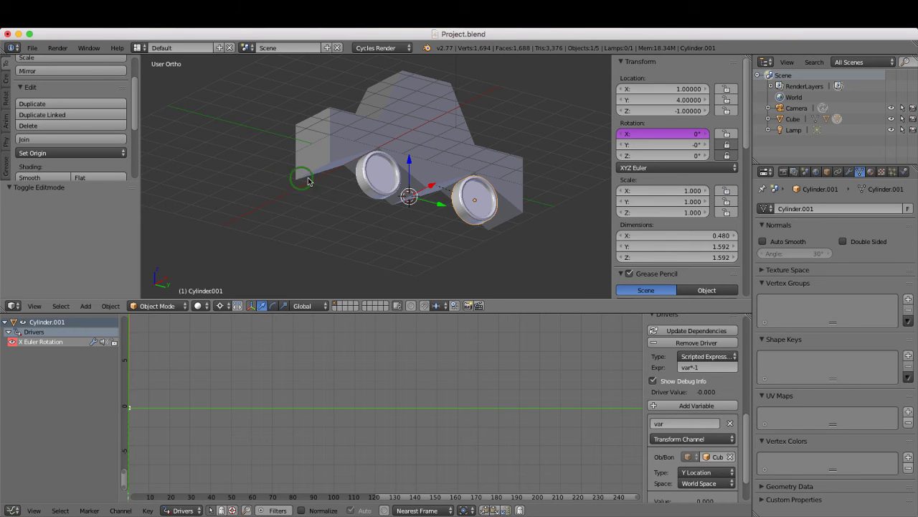
Step: Duplicate both wheels together in place and mirror the copies along global X to the opposite side of the car
{"action": "right_click", "coordinate": [376, 190], "text": "shift"}
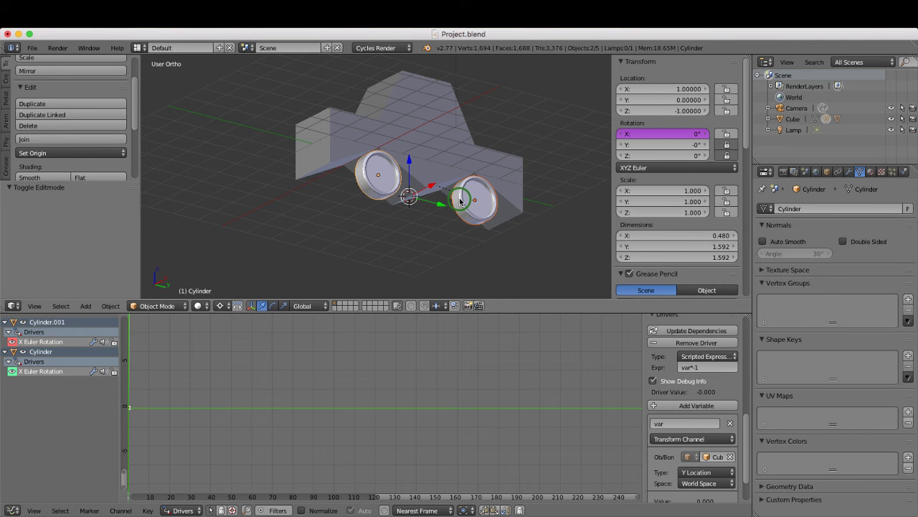
{"action": "key", "text": "shift+d"}
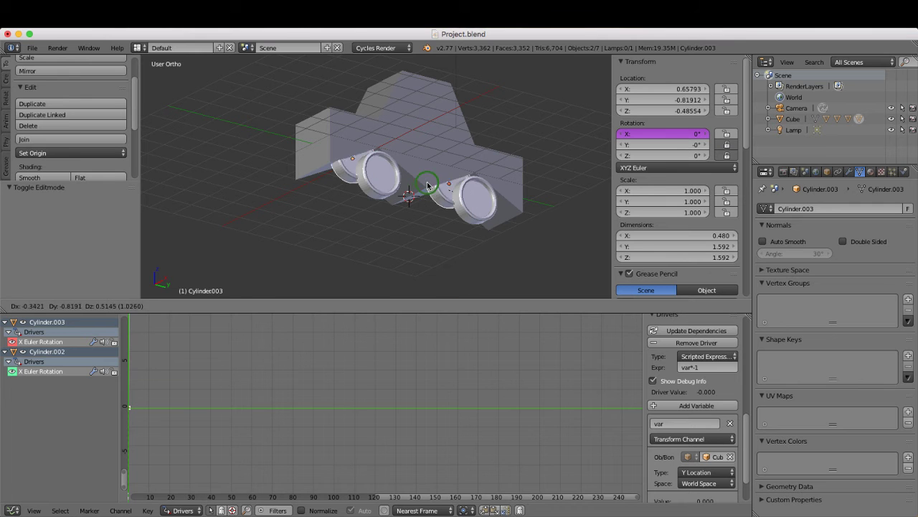
{"action": "right_click", "coordinate": [431, 204]}
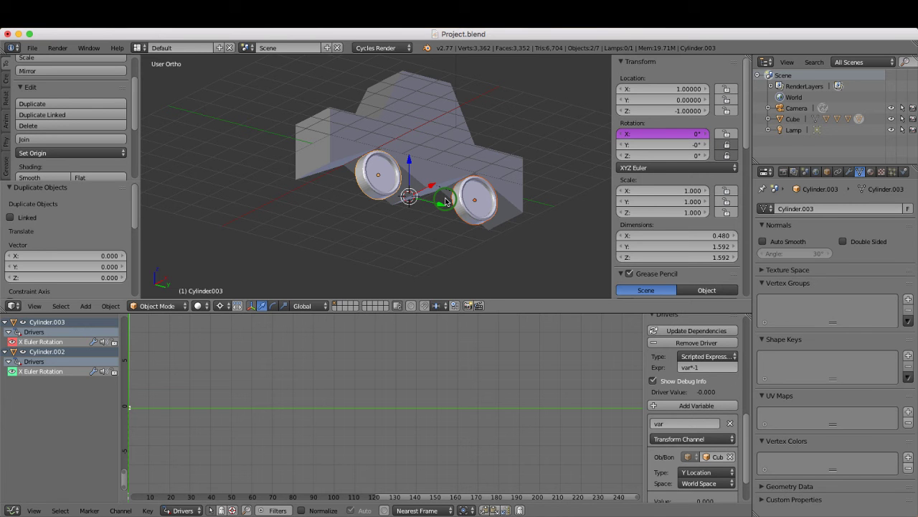
{"action": "key", "text": "ctrl+m"}
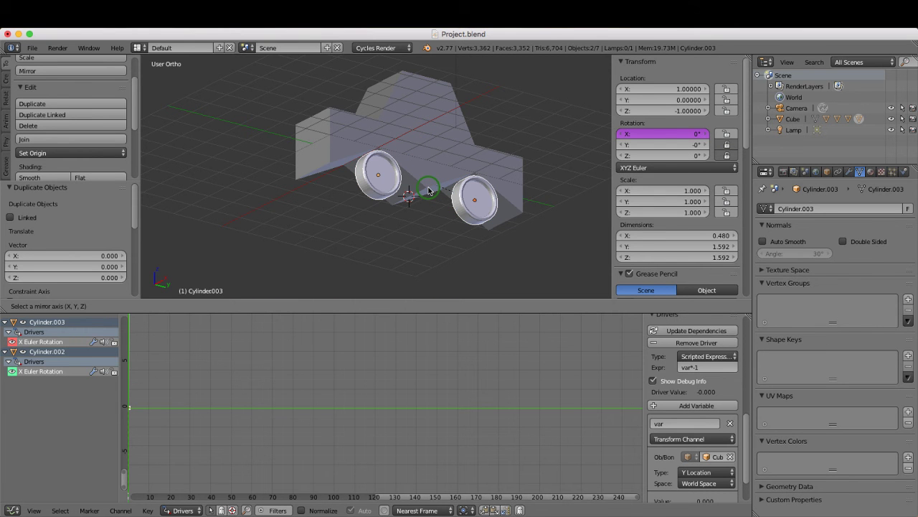
{"action": "key", "text": "x"}
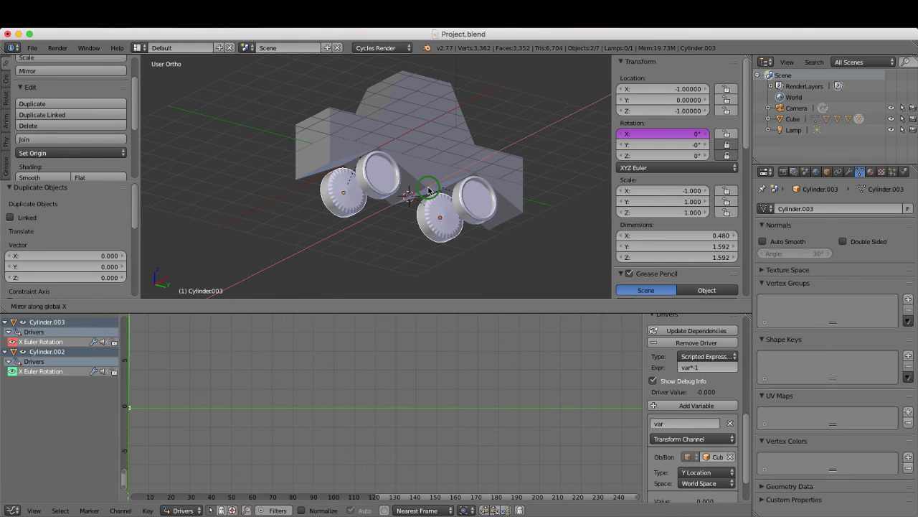
{"action": "key", "text": "Return"}
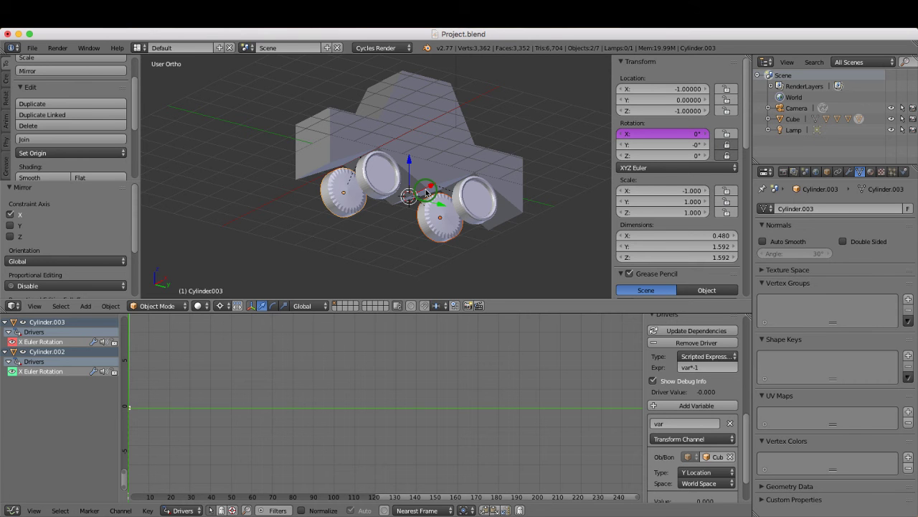
Step: Expand the car body's hierarchy, enlarge the object list to show its children, and make all four wheels unselectable
{"action": "left_click", "coordinate": [768, 120]}
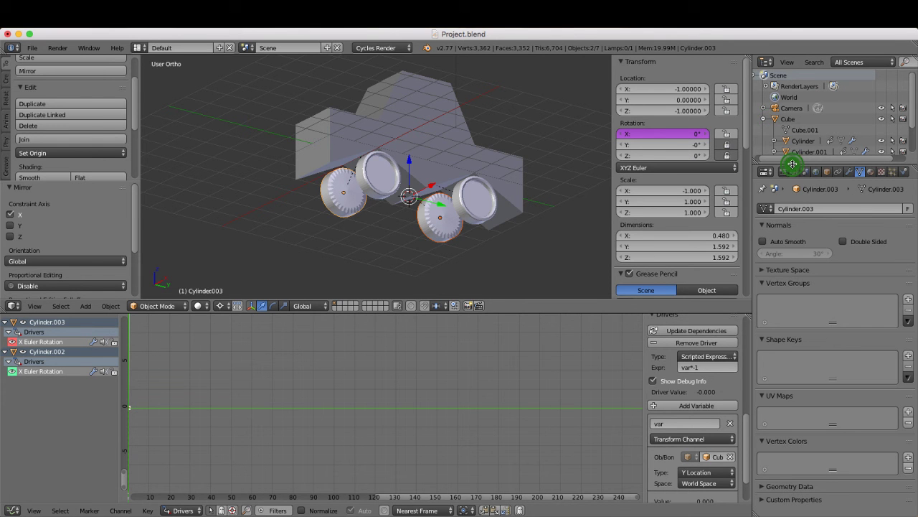
{"action": "left_click_drag", "start_coordinate": [792, 164], "coordinate": [786, 211]}
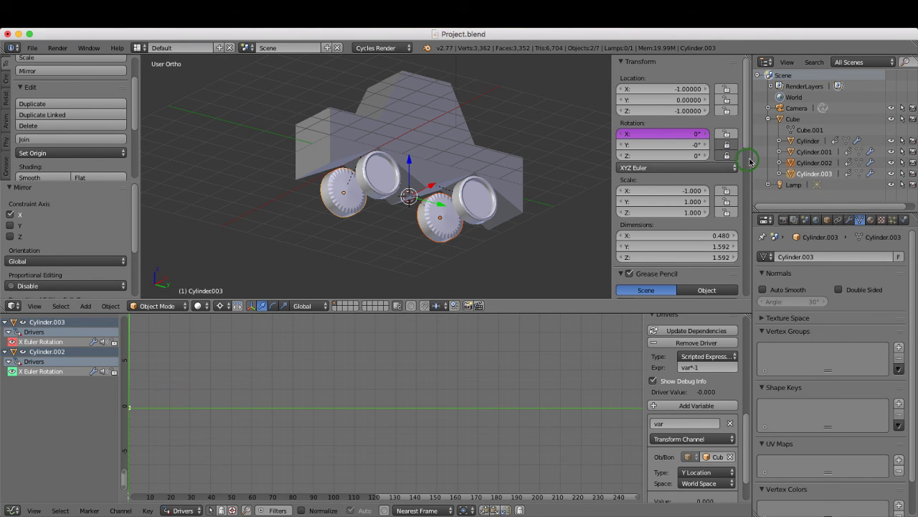
{"action": "left_click", "coordinate": [904, 163]}
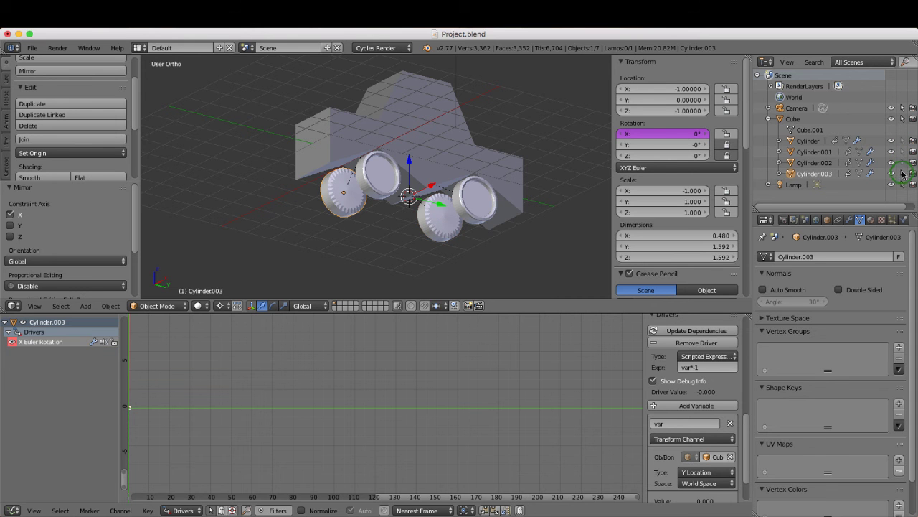
{"action": "left_click", "coordinate": [903, 175]}
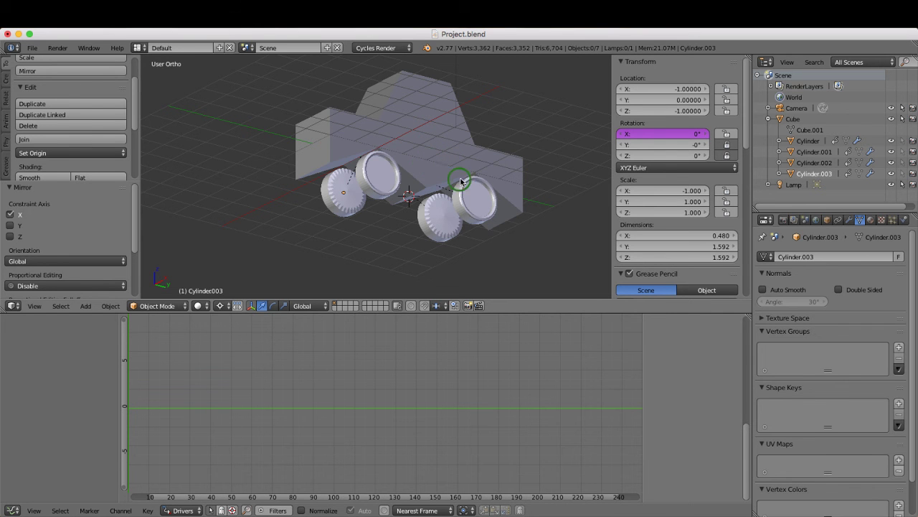
Step: Test the wheel rotation up close by moving the car body along global Y, and cancel the move
{"action": "right_click", "coordinate": [415, 155]}
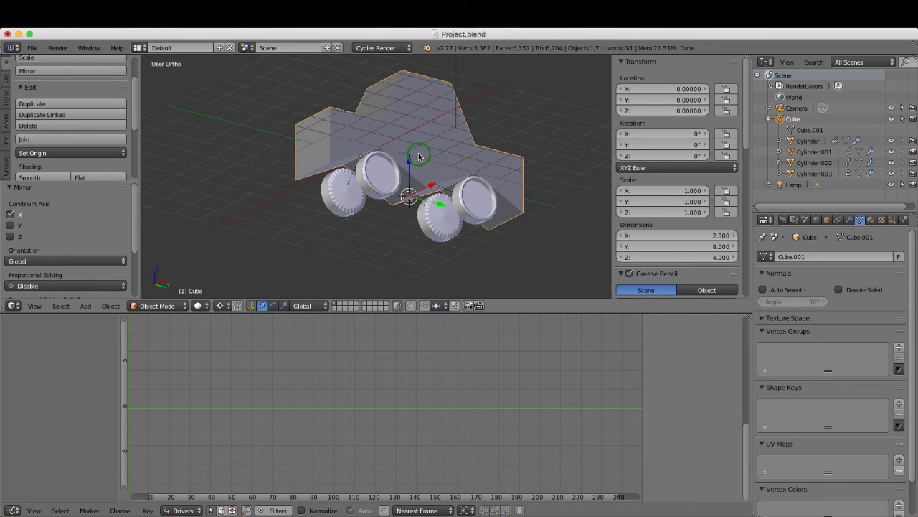
{"action": "middle_click_drag", "start_coordinate": [410, 167], "coordinate": [400, 190]}
{"action": "scroll", "coordinate": [400, 190], "scroll_direction": "up", "scroll_amount": 2}
{"action": "scroll", "coordinate": [401, 190], "scroll_direction": "up", "scroll_amount": 5}
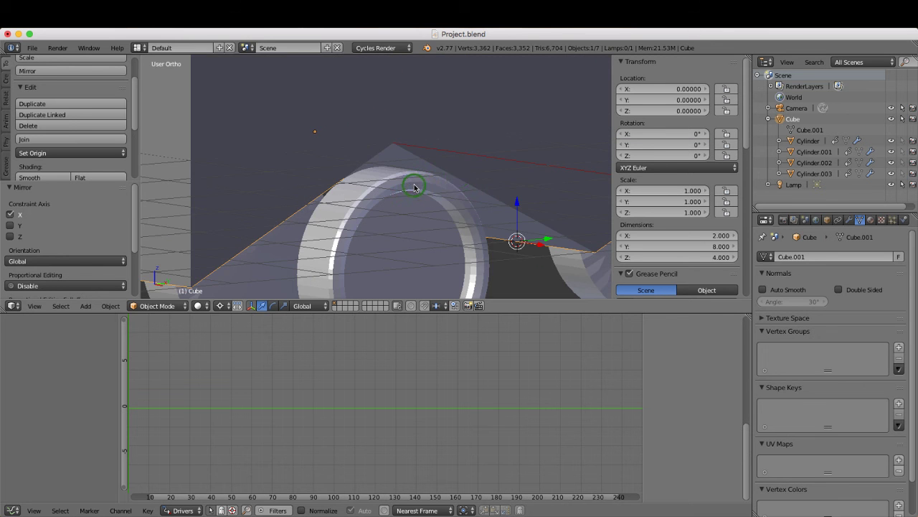
{"action": "key", "text": "g"}
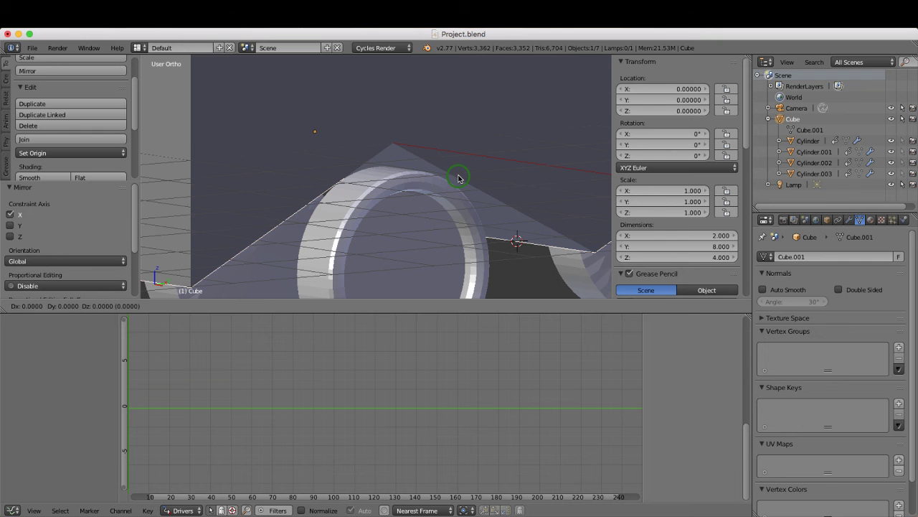
{"action": "key", "text": "y"}
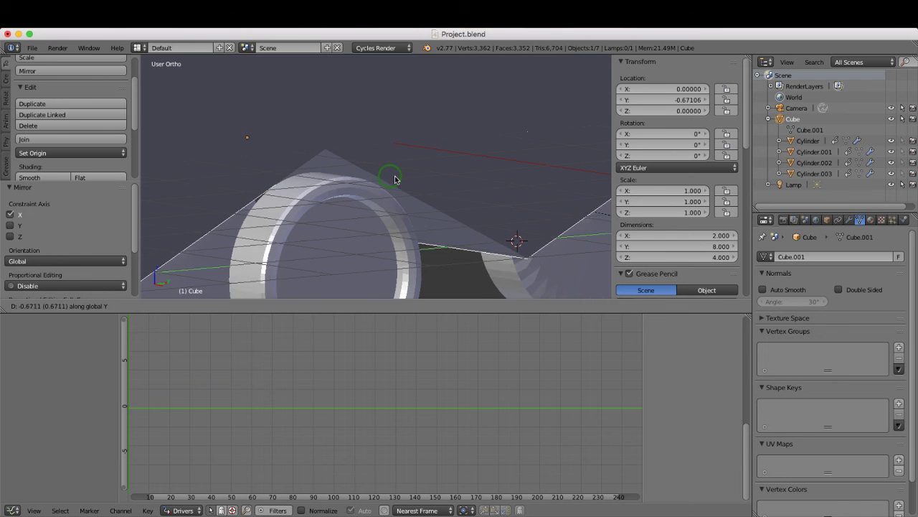
{"action": "right_click", "coordinate": [419, 178]}
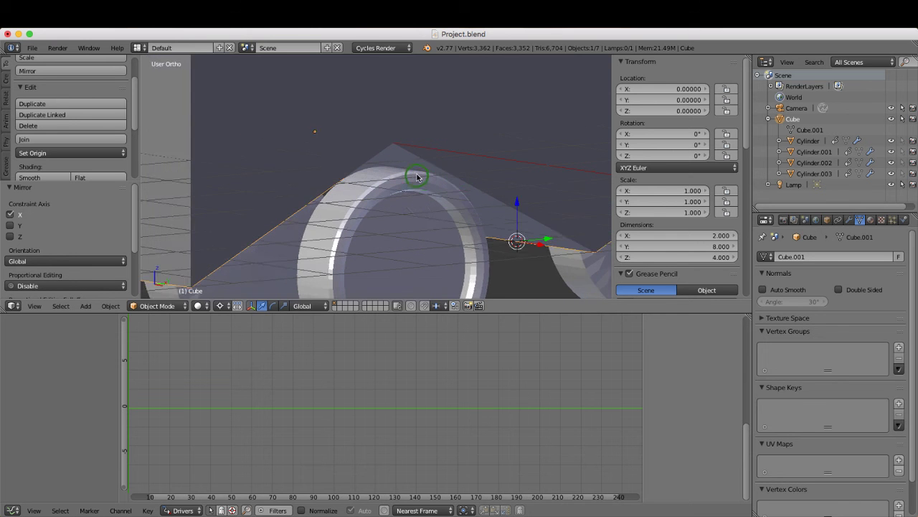
{"action": "scroll", "coordinate": [416, 174], "scroll_direction": "up", "scroll_amount": 3}
{"action": "scroll", "coordinate": [417, 174], "scroll_direction": "down", "scroll_amount": 6}
{"action": "middle_click_drag", "start_coordinate": [417, 174], "coordinate": [458, 179]}
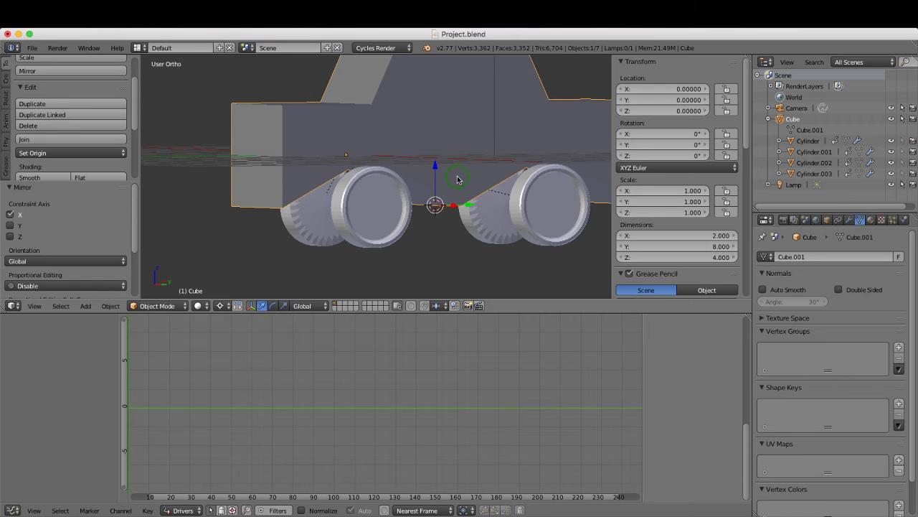